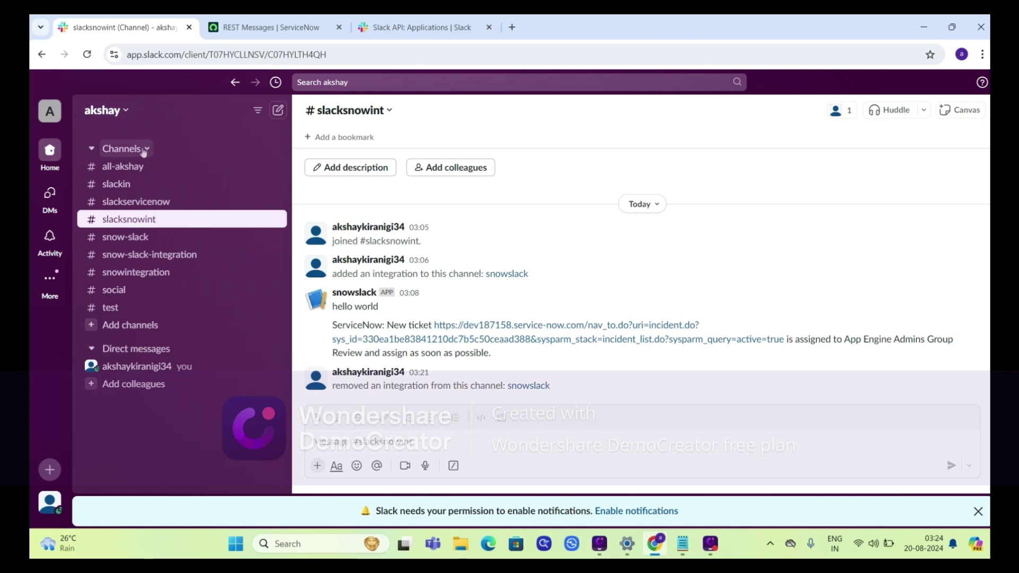
# Create the public Slack channel #snowsl and skip adding any members.
pyautogui.click(143, 151)
pyautogui.moveTo(159, 176)
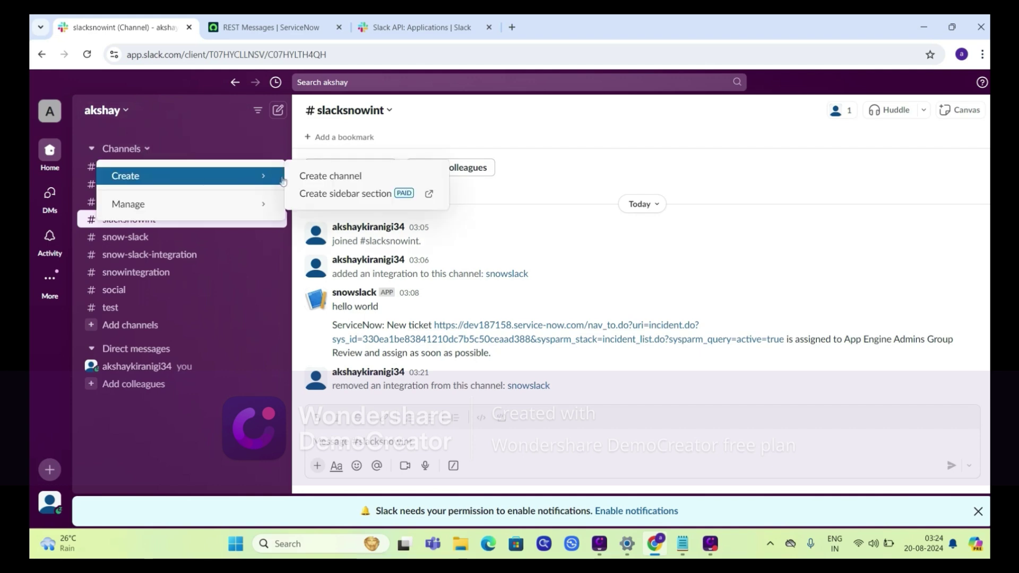
pyautogui.click(307, 177)
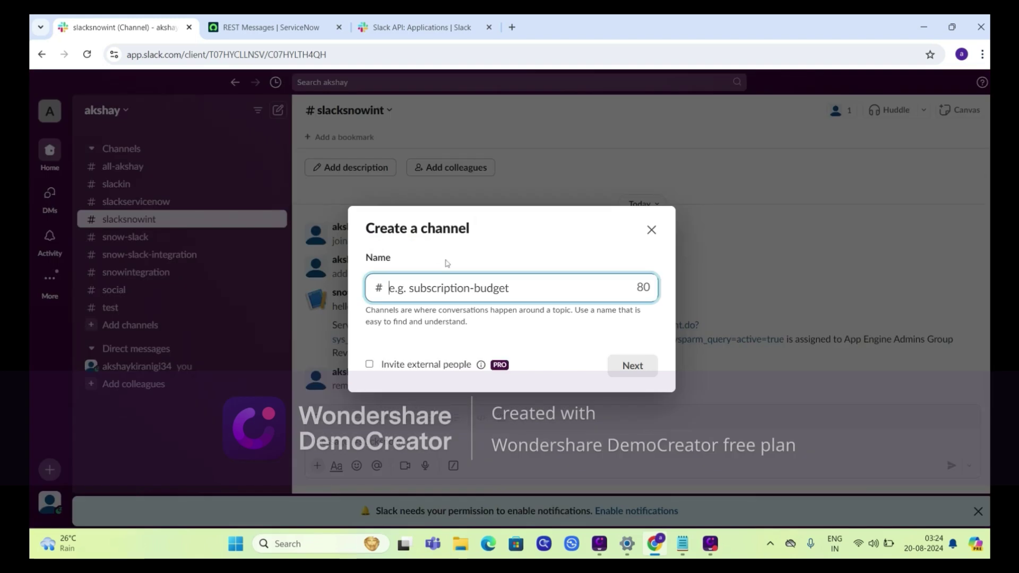
pyautogui.write('snow')
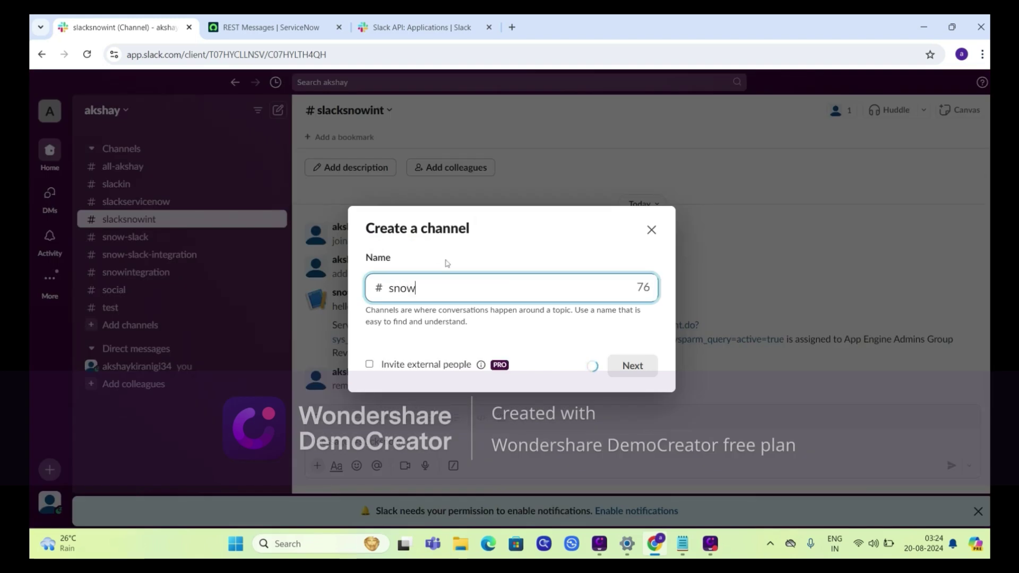
pyautogui.write('sl')
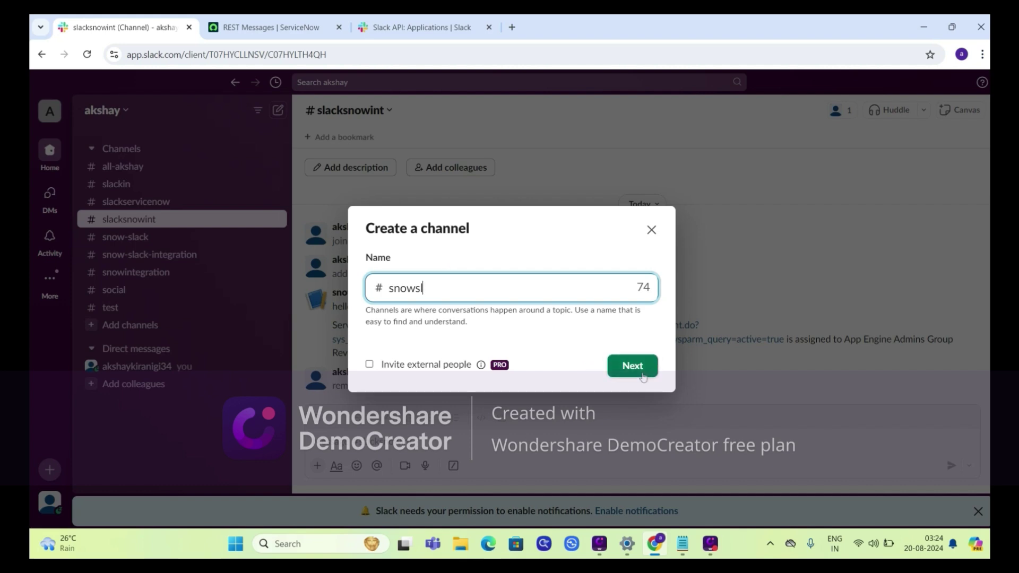
pyautogui.click(637, 372)
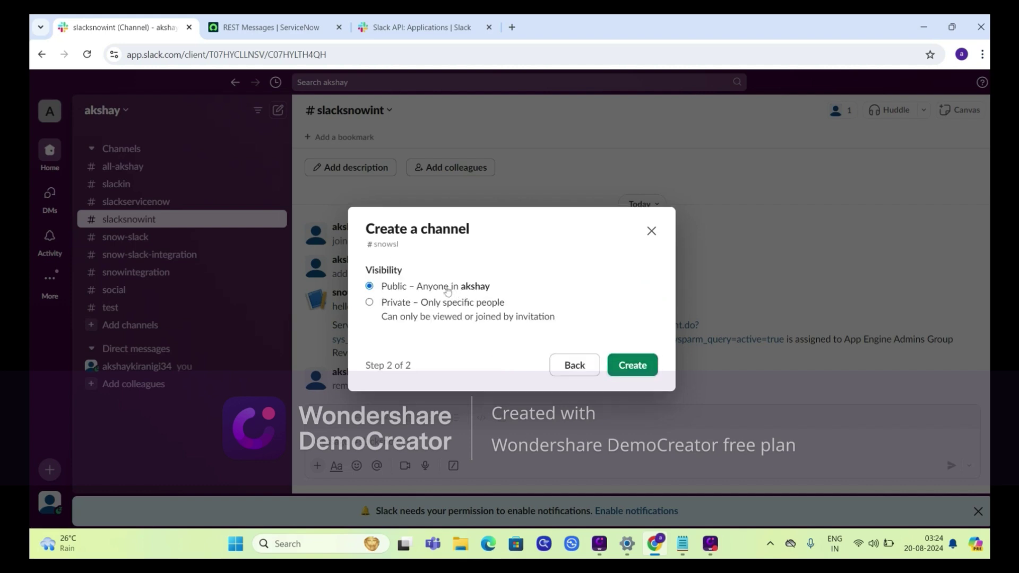
pyautogui.click(647, 372)
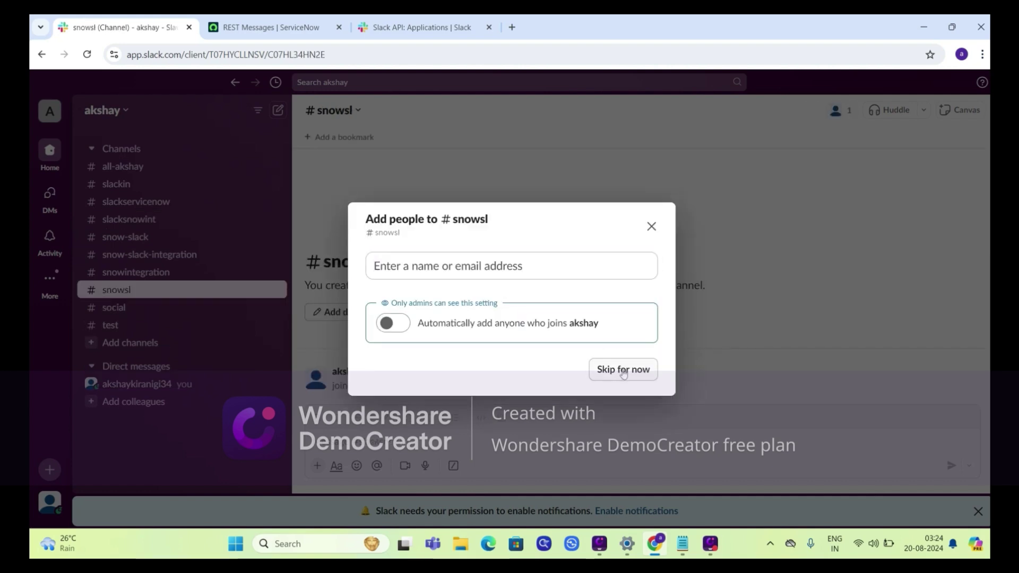
pyautogui.click(623, 370)
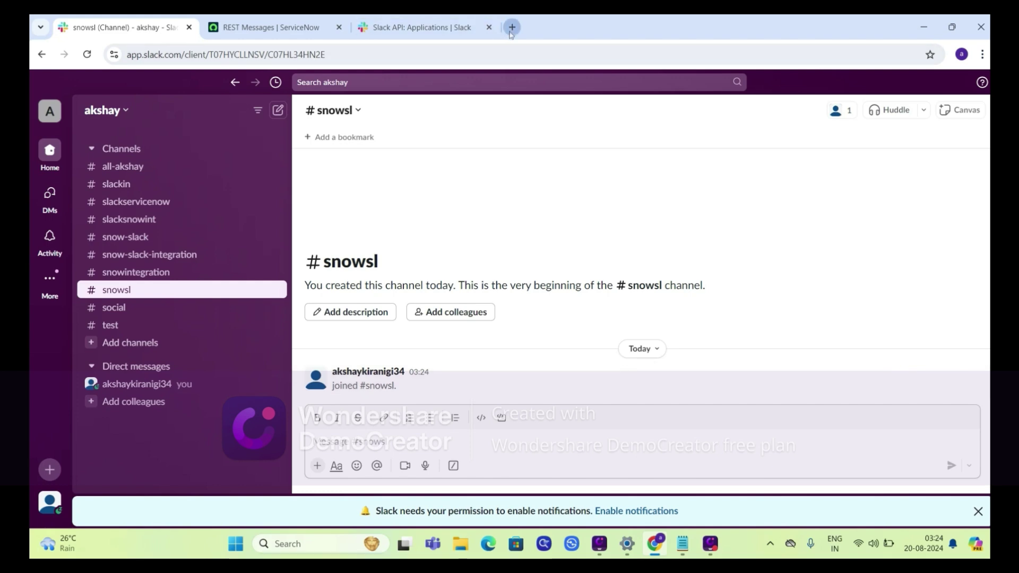
pyautogui.click(512, 27)
# Search the web for slack and close the old Slack API applications tab.
pyautogui.write('sla')
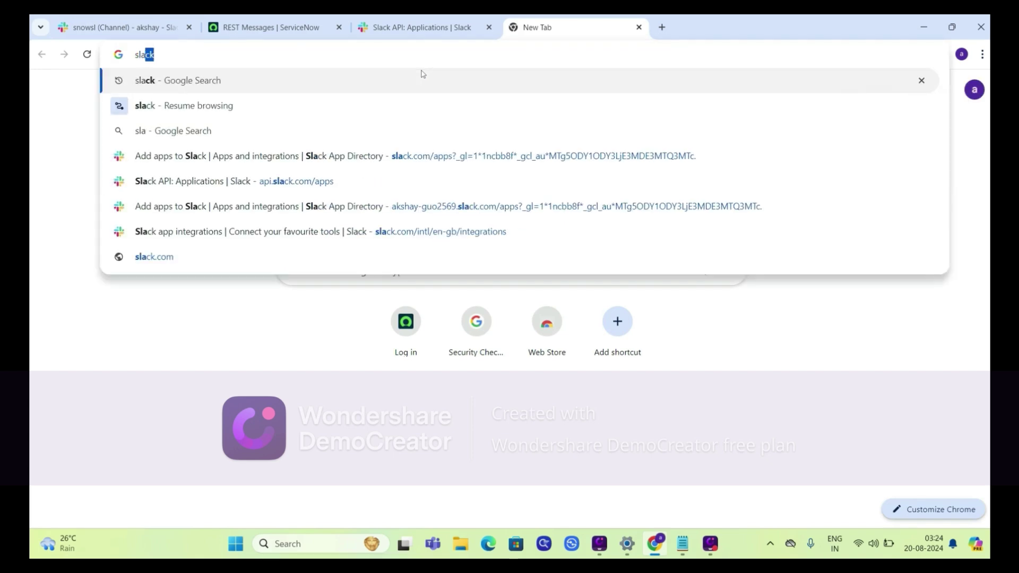
pyautogui.click(423, 74)
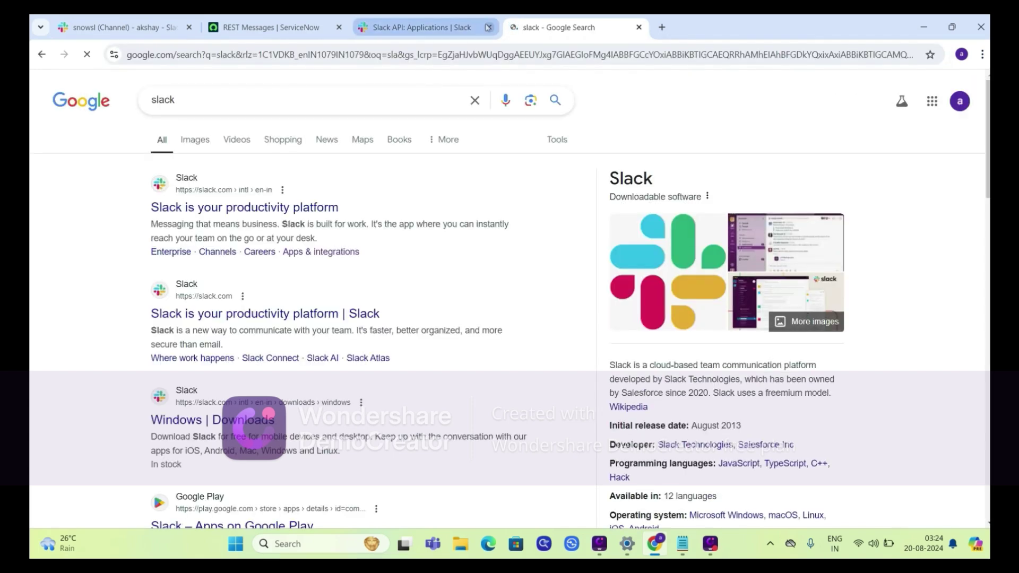
pyautogui.click(489, 27)
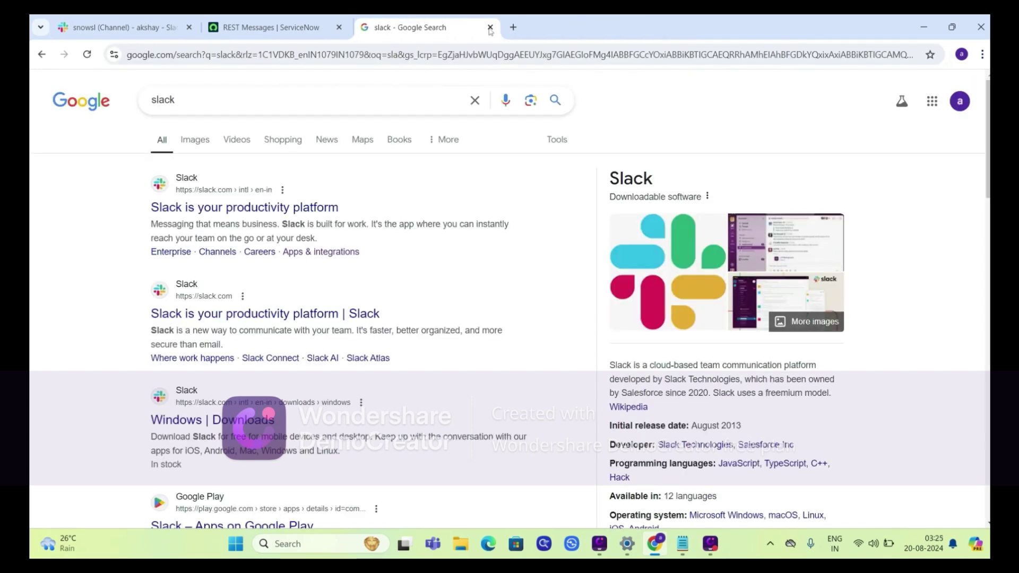
# Go from Slack's Apps & integrations page through the App Directory to api.slack.com.
pyautogui.click(308, 252)
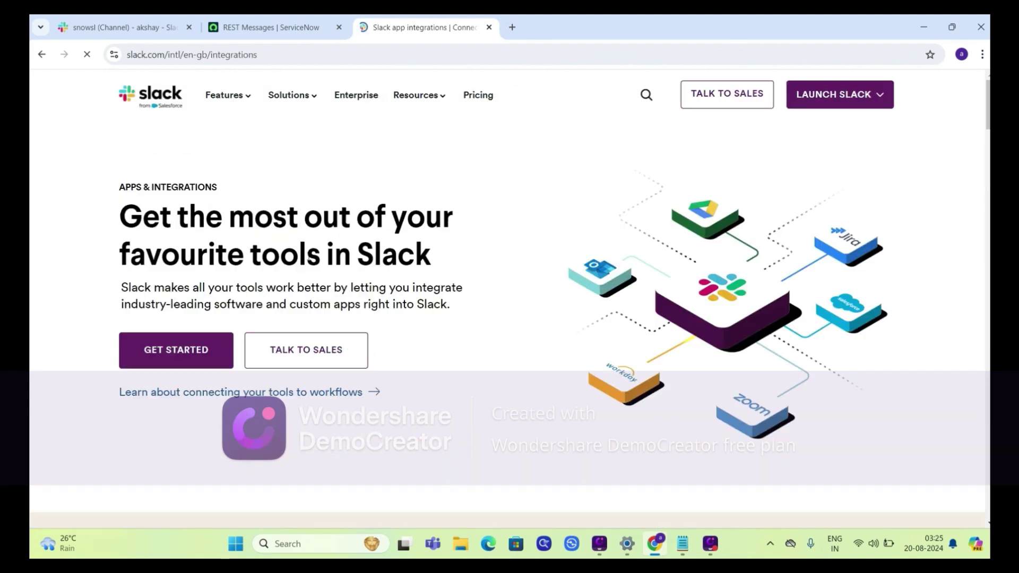
pyautogui.scroll(-10, 306, 256)
pyautogui.scroll(-15, 307, 256)
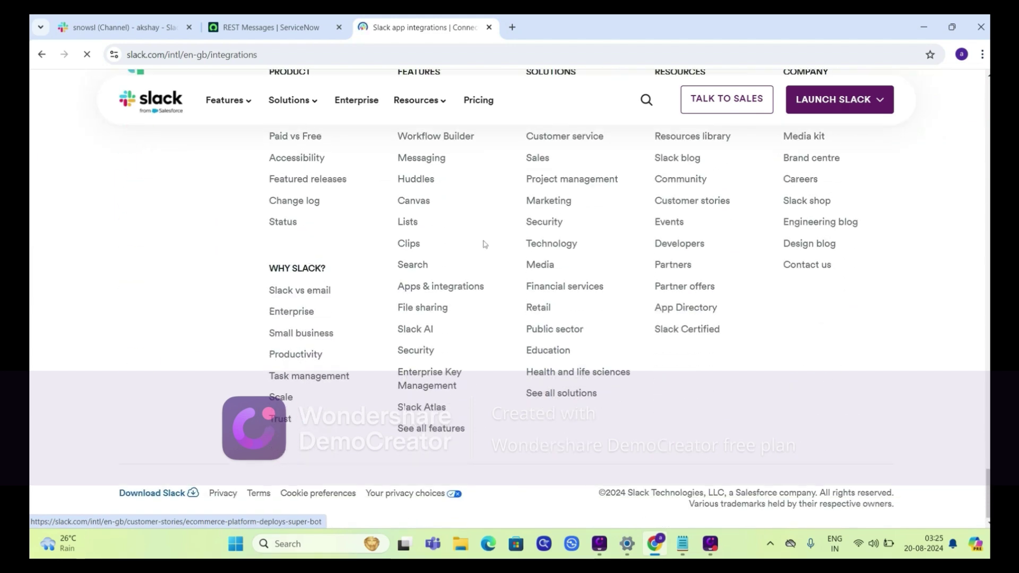
pyautogui.click(678, 311)
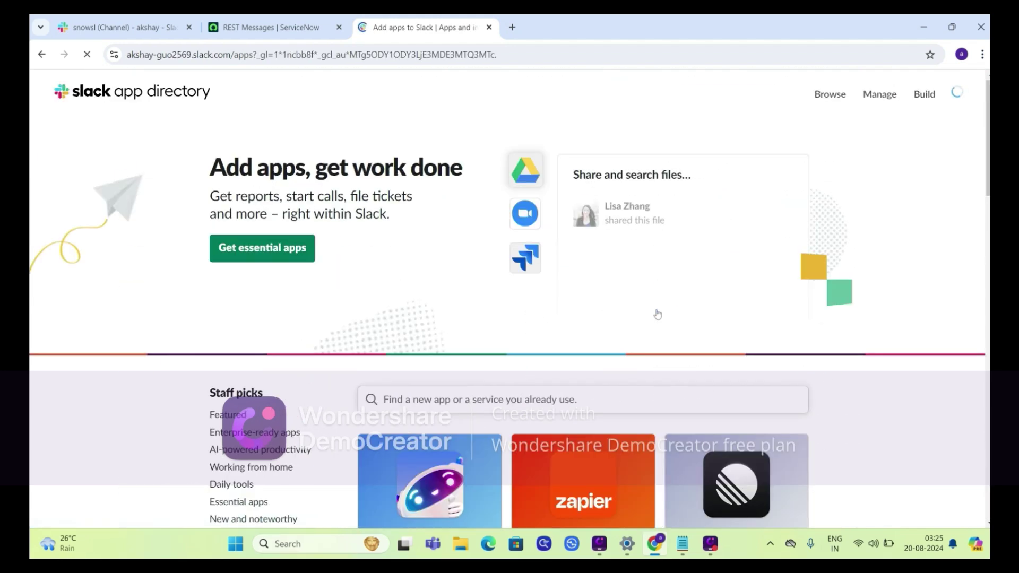
pyautogui.scroll(-5, 417, 333)
pyautogui.scroll(-4, 416, 333)
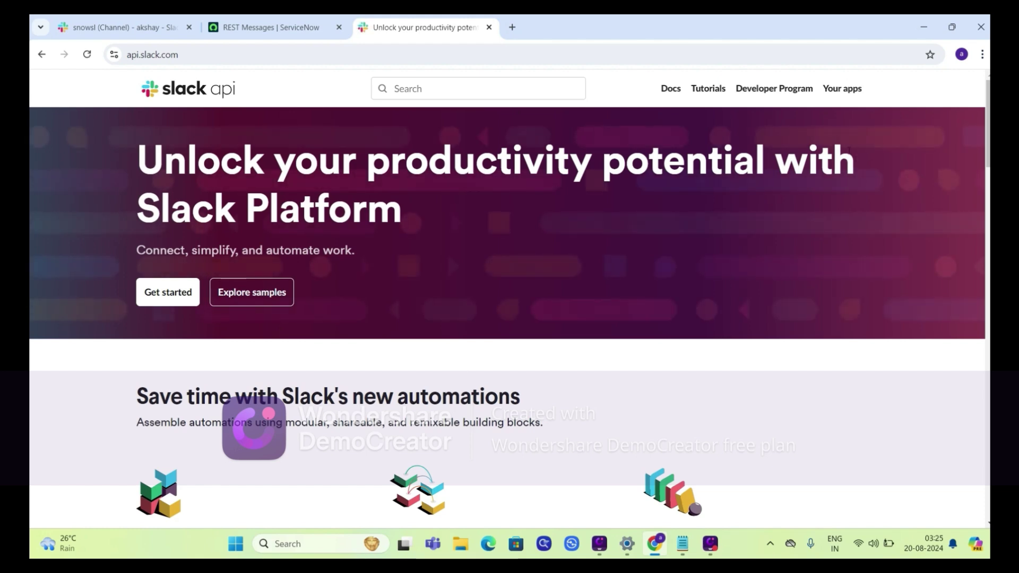
# Start a new Slack app from scratch under Your apps.
pyautogui.click(849, 91)
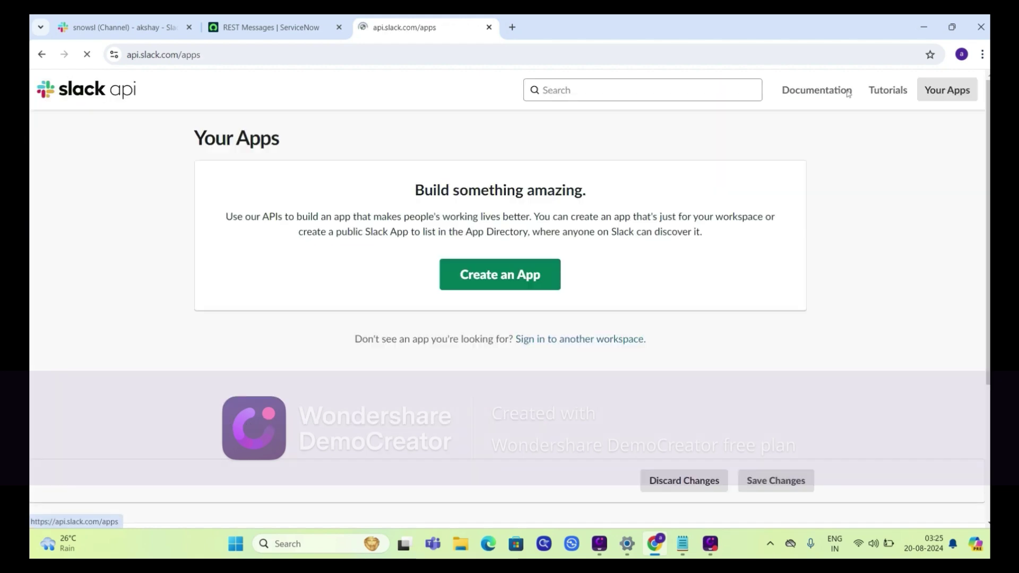
pyautogui.click(543, 281)
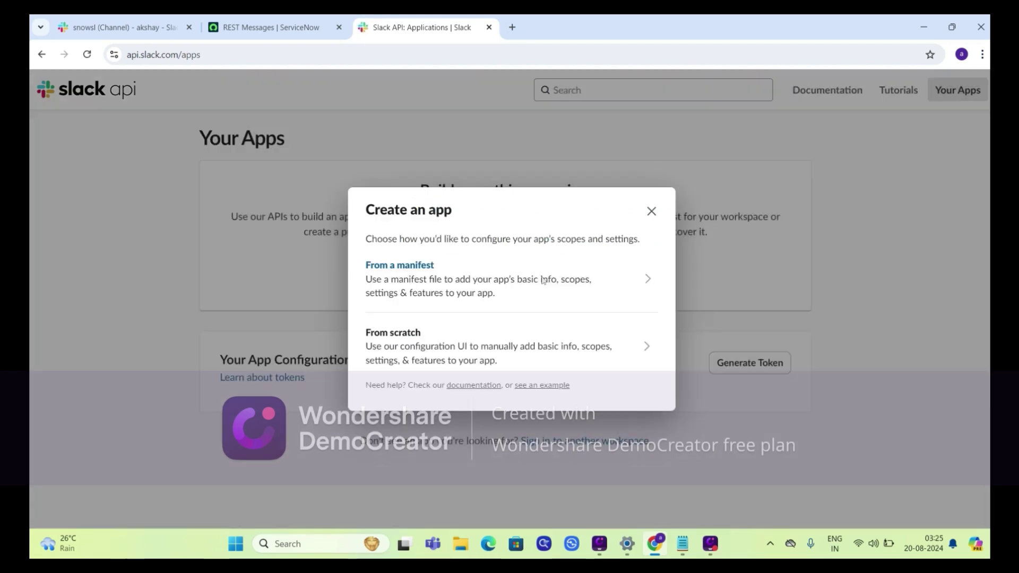
pyautogui.click(404, 335)
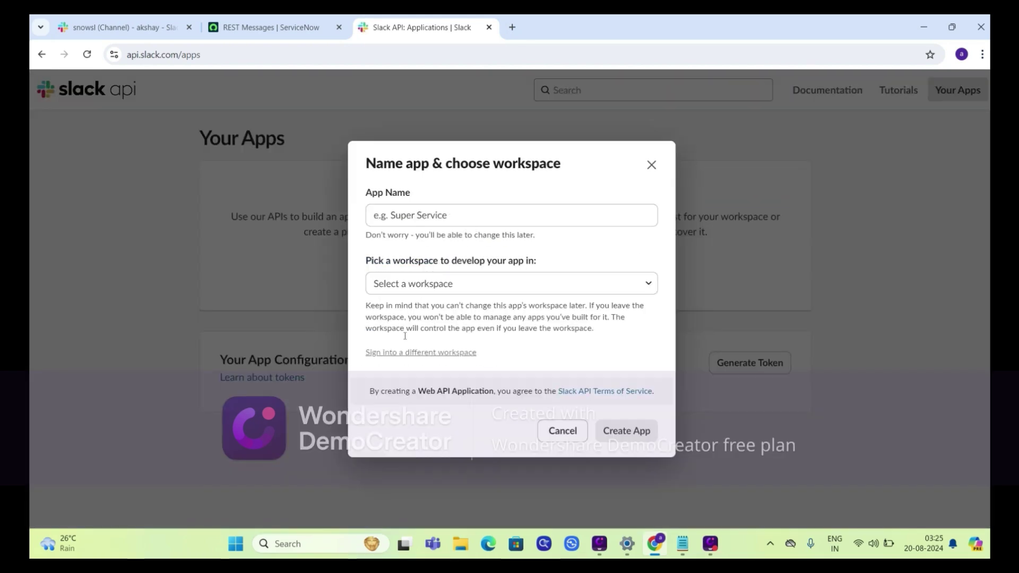
# Name the app snowsl, choose the development workspace, and create it.
pyautogui.click(445, 224)
pyautogui.write('snow')
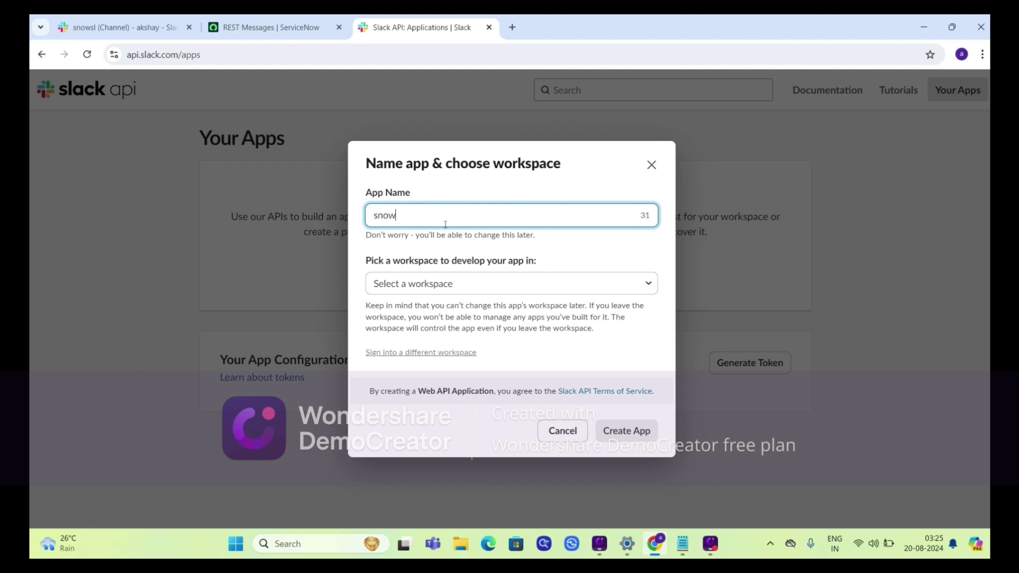
pyautogui.write('sl')
pyautogui.click(438, 285)
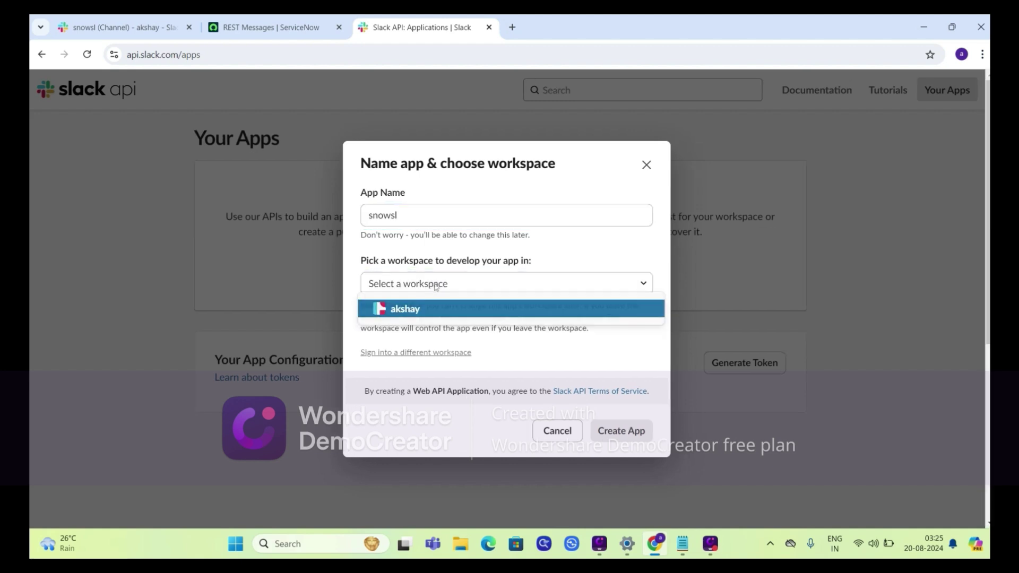
pyautogui.click(418, 317)
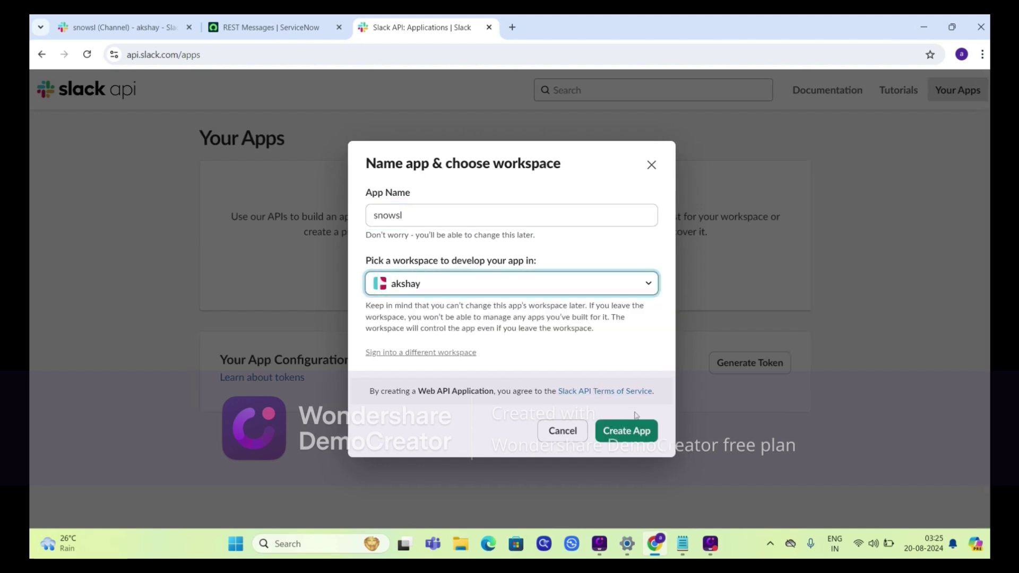
pyautogui.click(636, 431)
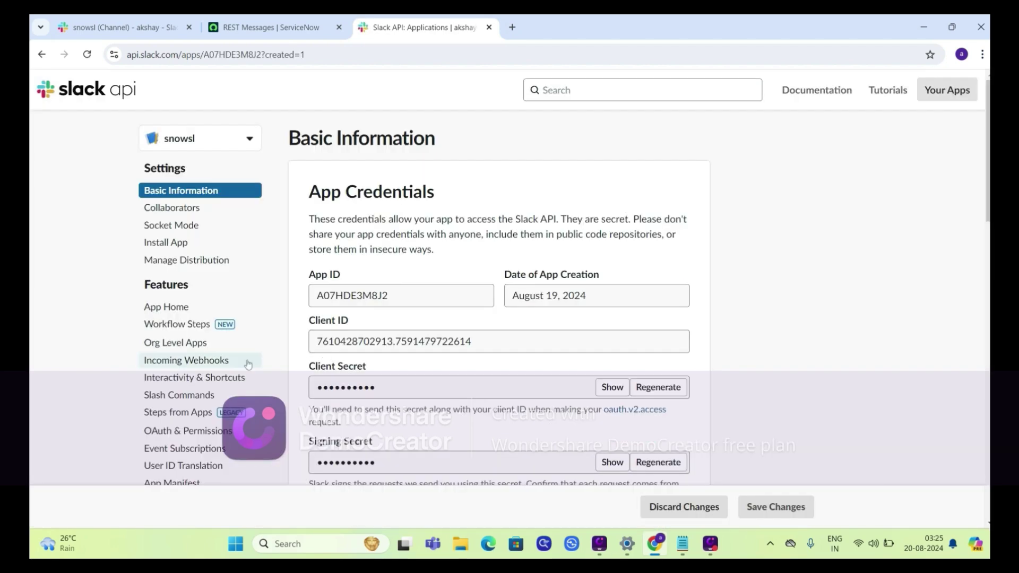
# Turn on Incoming Webhooks for the snowsl app and add a new webhook.
pyautogui.click(197, 365)
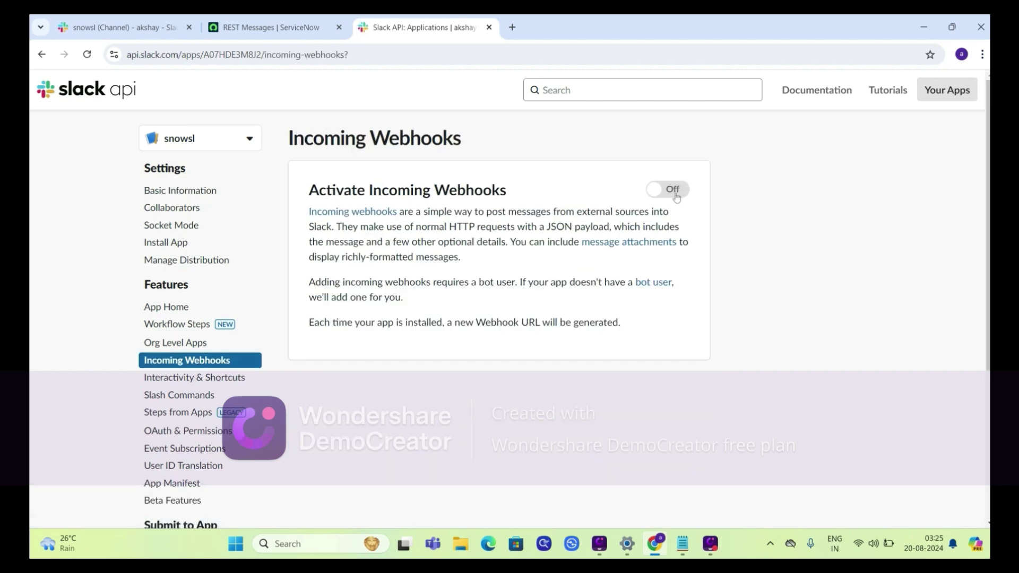
pyautogui.click(683, 195)
pyautogui.scroll(-5, 559, 313)
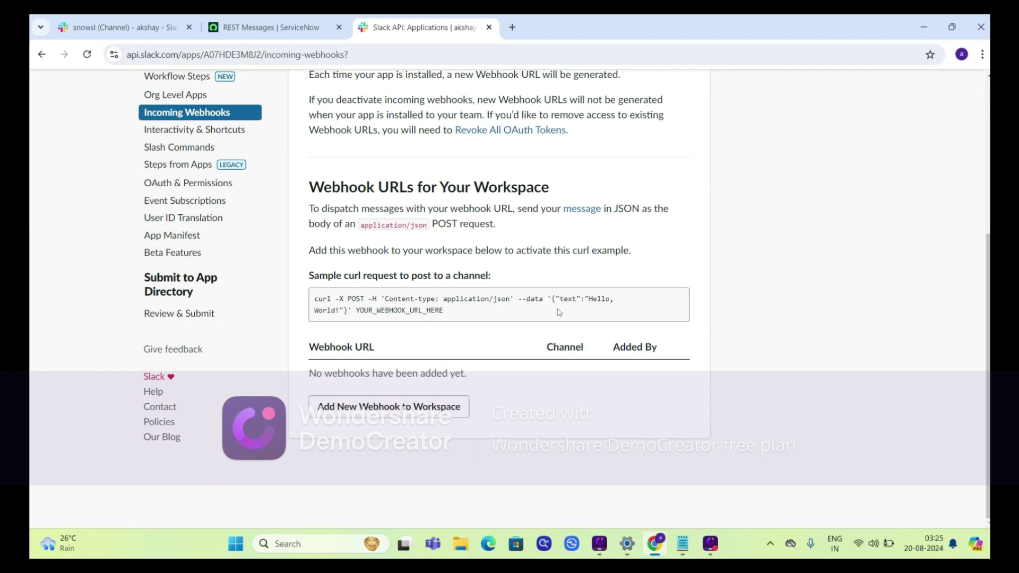
pyautogui.click(394, 415)
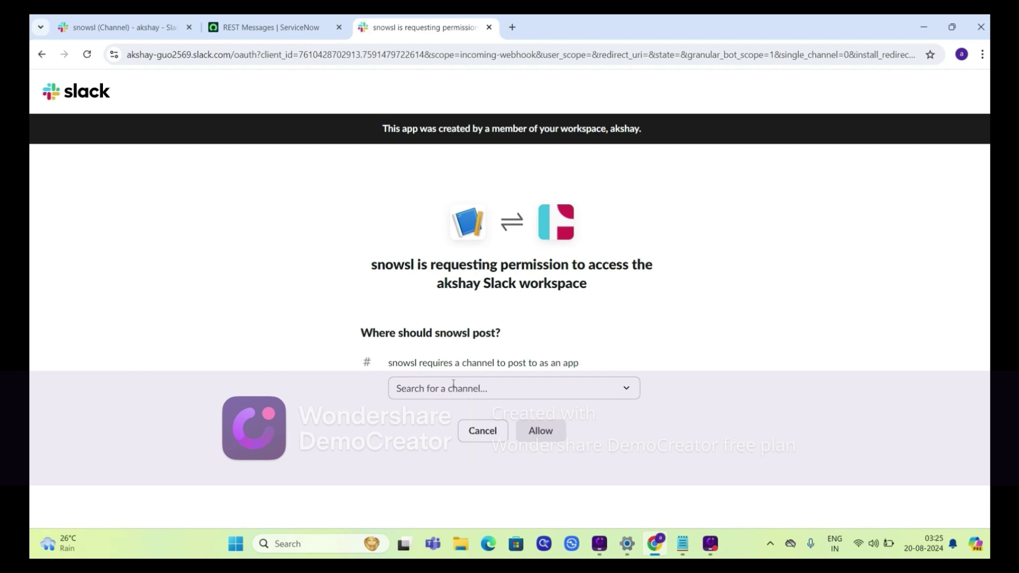
# Choose #snowsl as the posting channel and allow the app access.
pyautogui.click(440, 391)
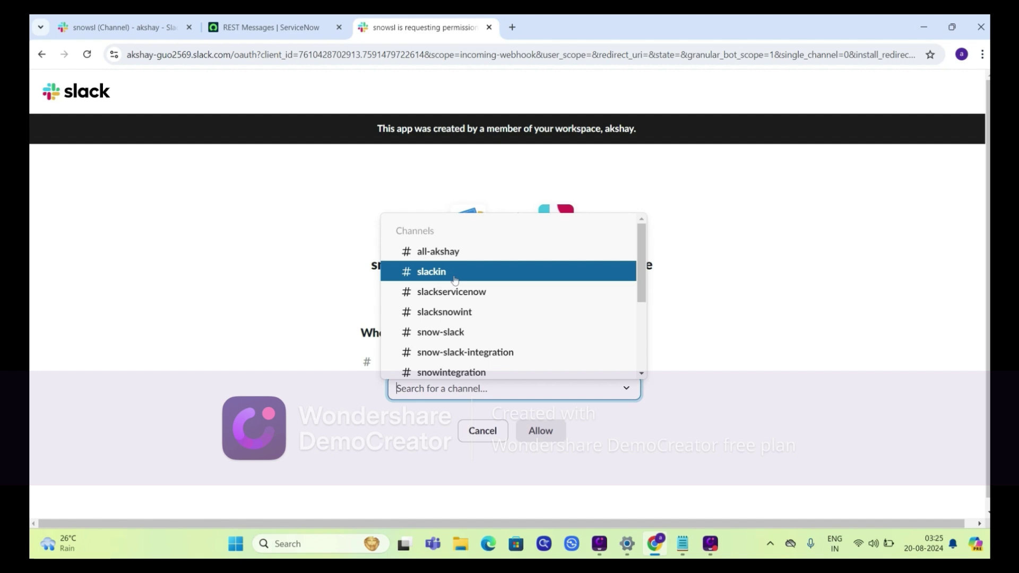
pyautogui.scroll(-3, 455, 281)
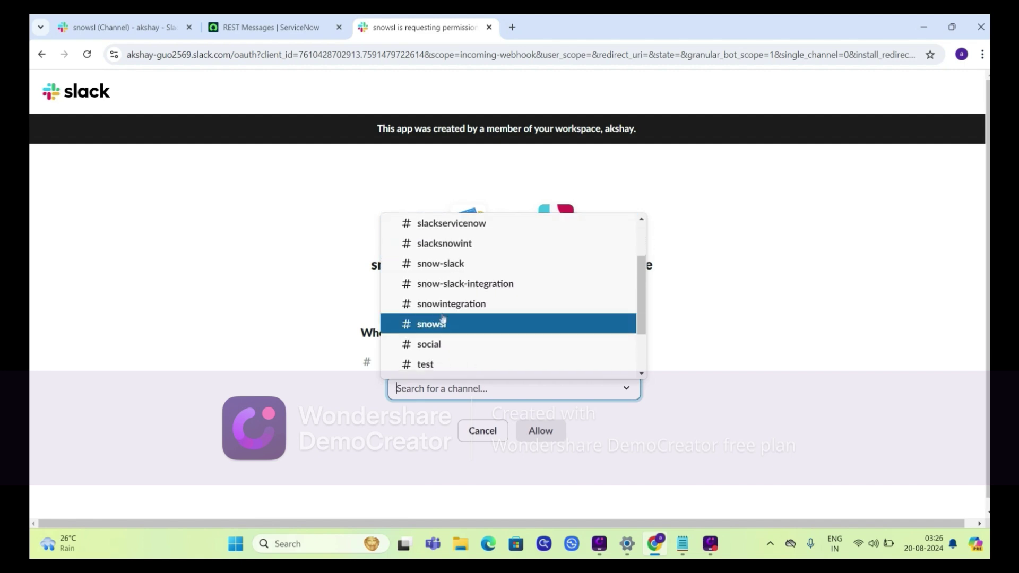
pyautogui.click(440, 325)
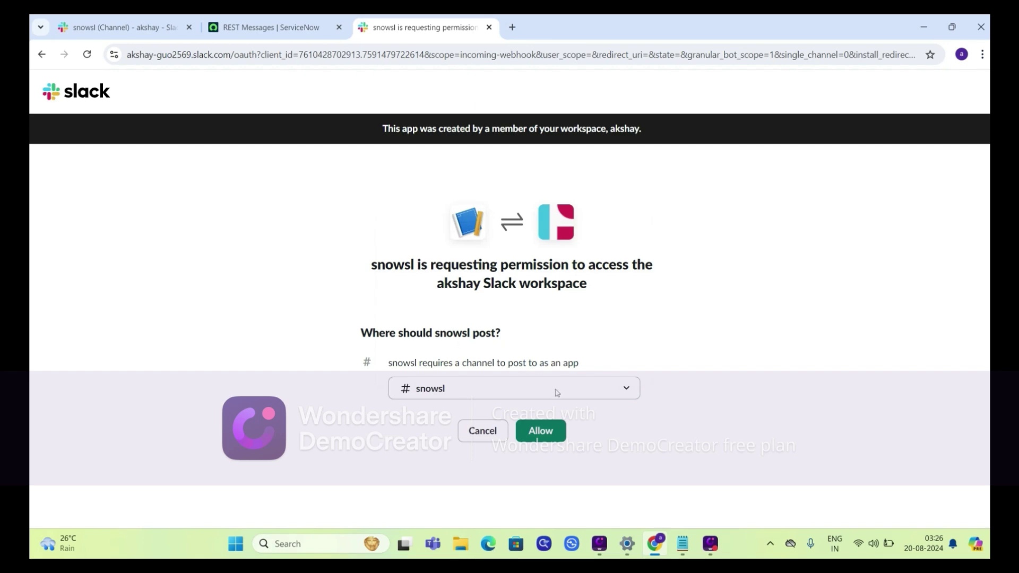
pyautogui.click(554, 430)
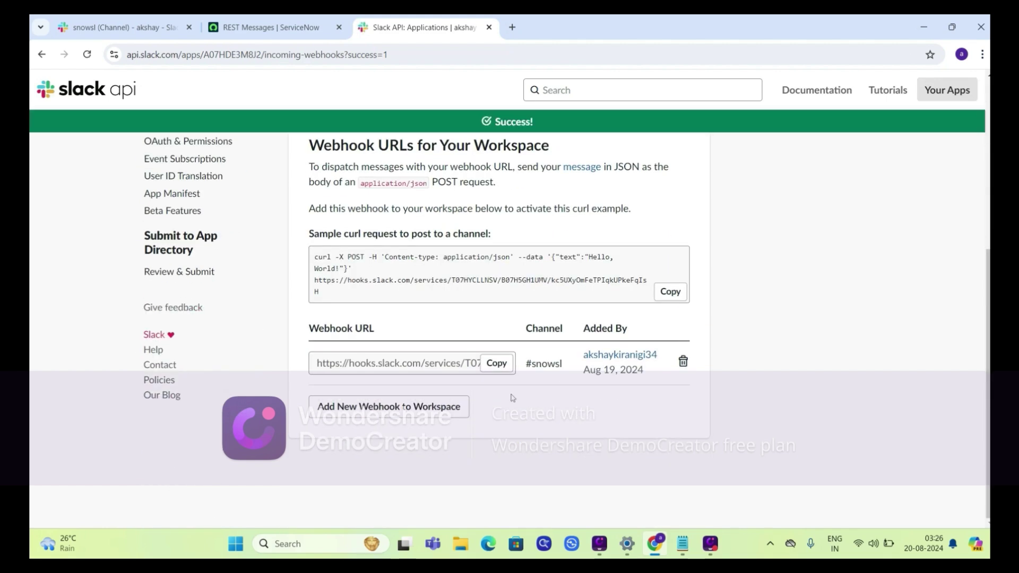
# Copy the Slack webhook URL and open ServiceNow's REST Message list.
pyautogui.click(497, 364)
pyautogui.click(267, 24)
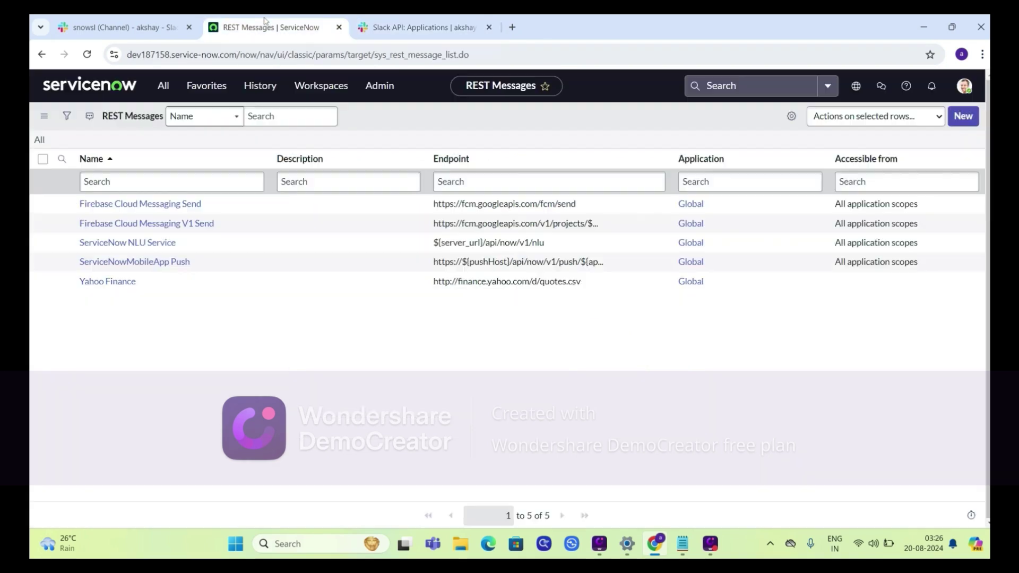
pyautogui.click(163, 86)
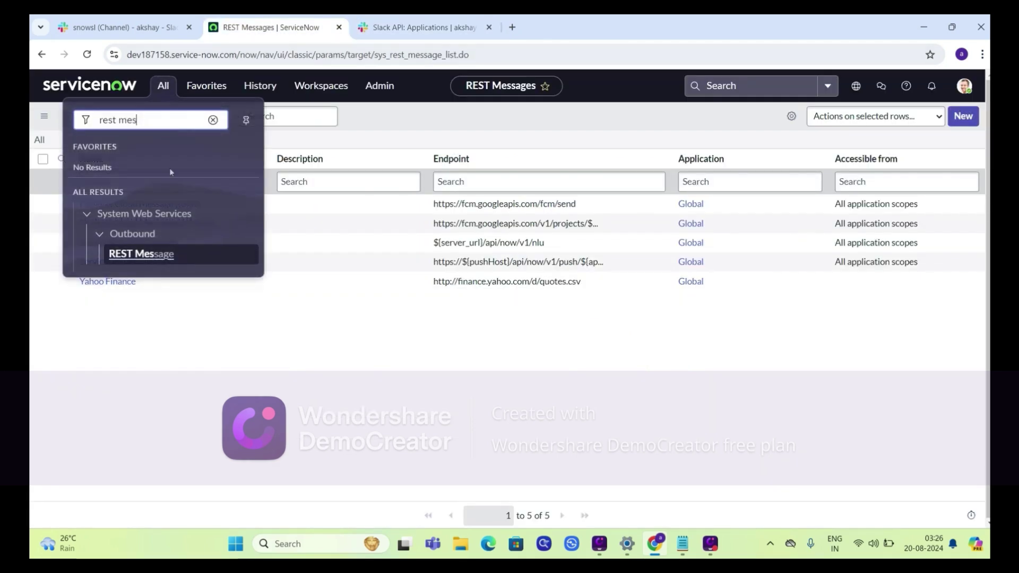
pyautogui.click(128, 259)
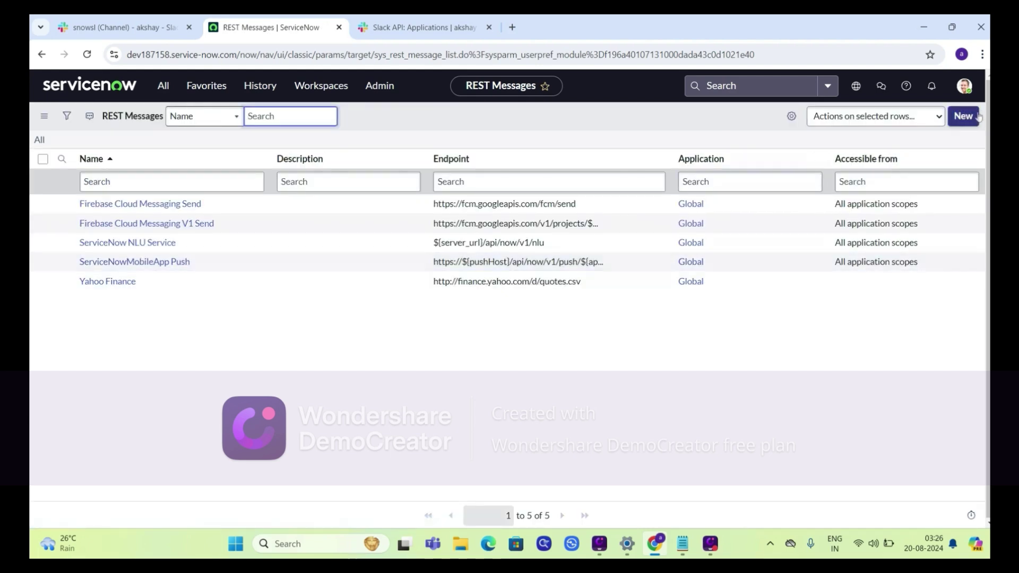
# Save a new REST Message snowslack with the webhook URL as endpoint, then open Default GET.
pyautogui.click(975, 116)
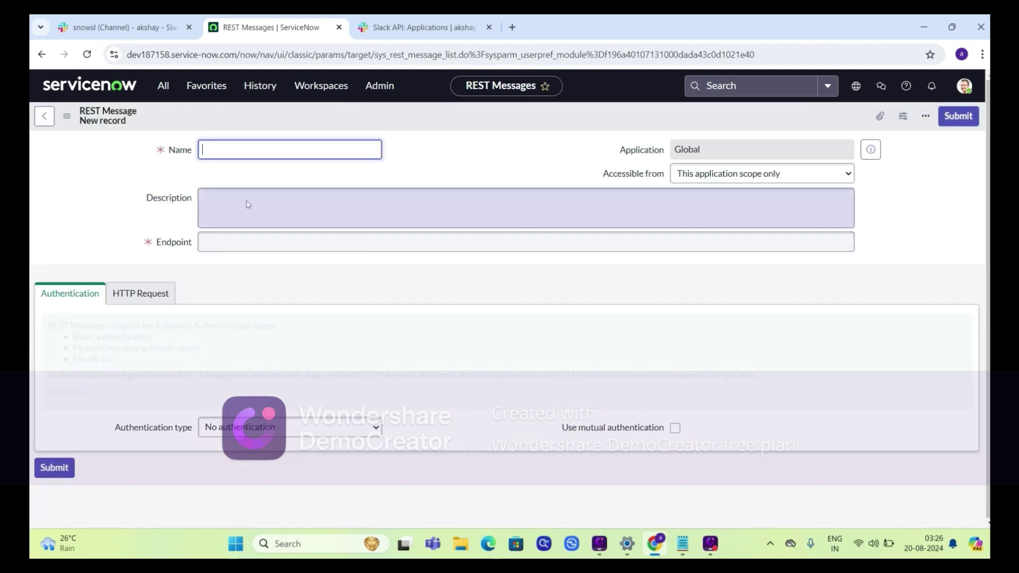
pyautogui.write('sno')
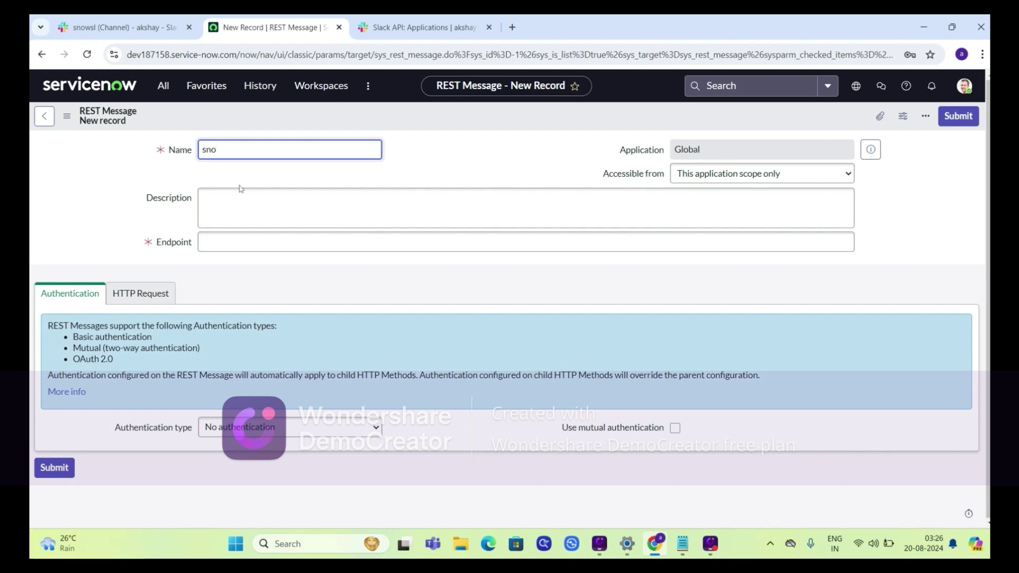
pyautogui.write('wslack')
pyautogui.click(231, 248)
pyautogui.hotkey('ctrl', 'v')
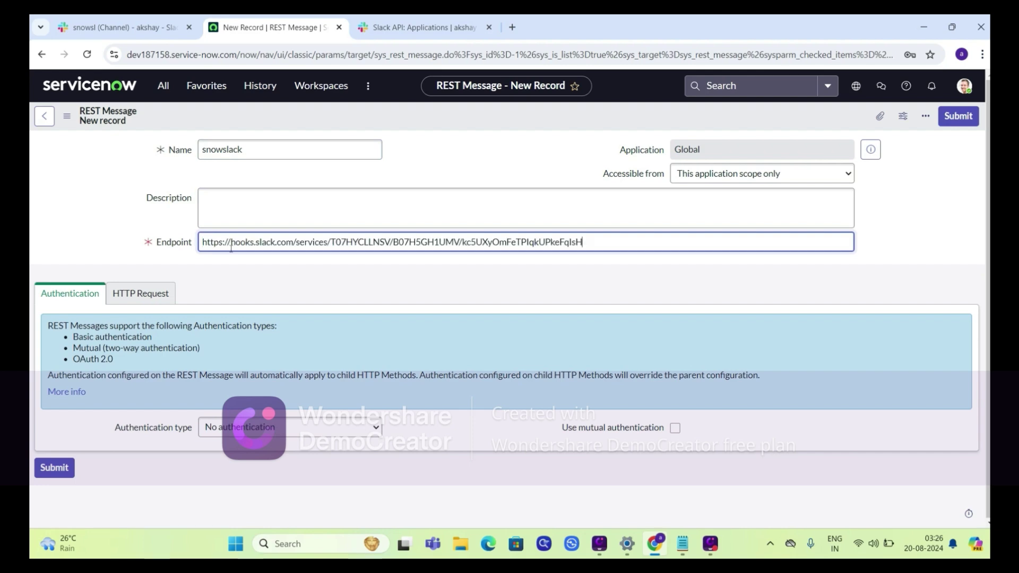
pyautogui.rightClick(388, 115)
pyautogui.click(400, 122)
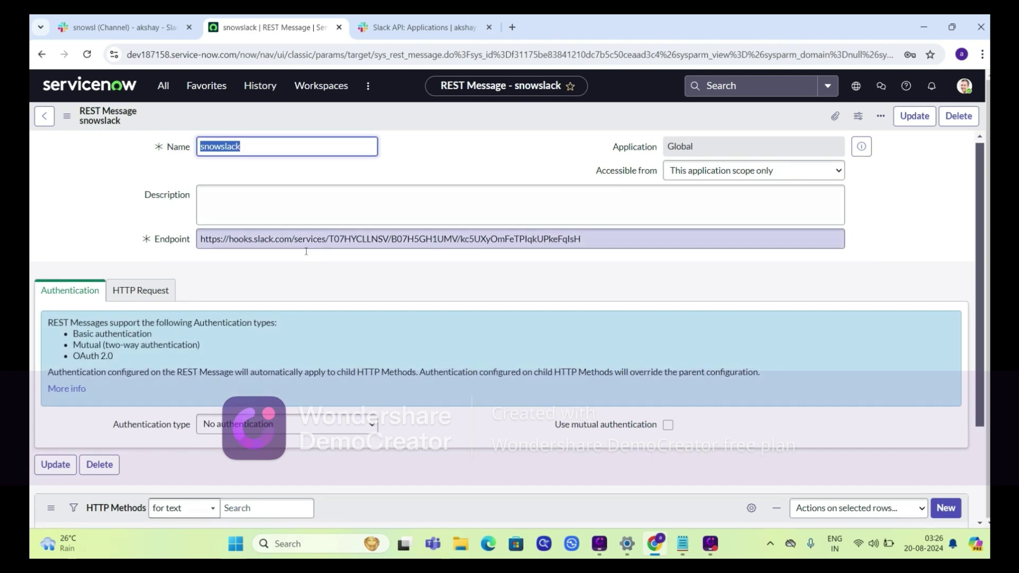
pyautogui.scroll(-3, 302, 251)
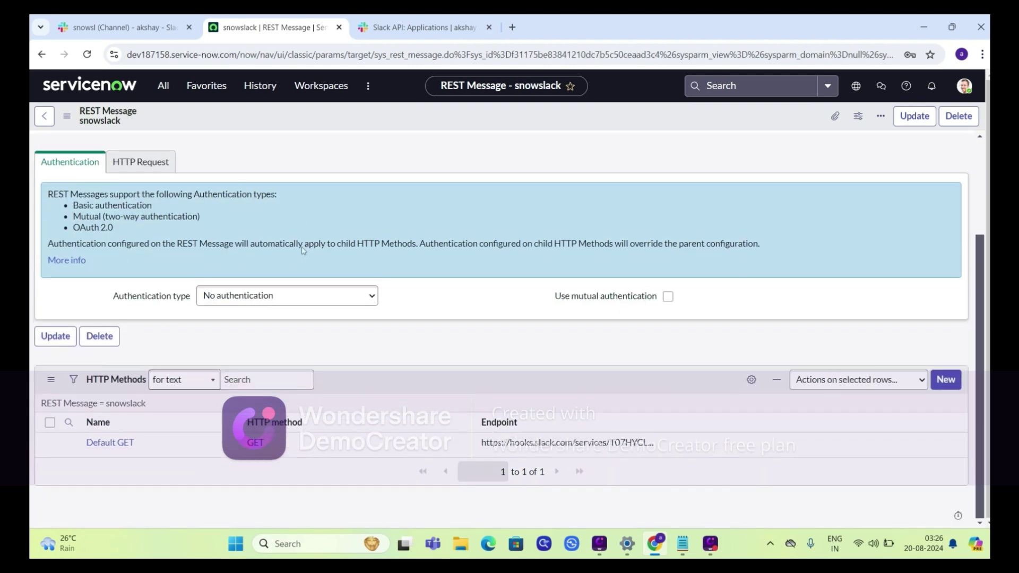
pyautogui.middleClick(118, 443)
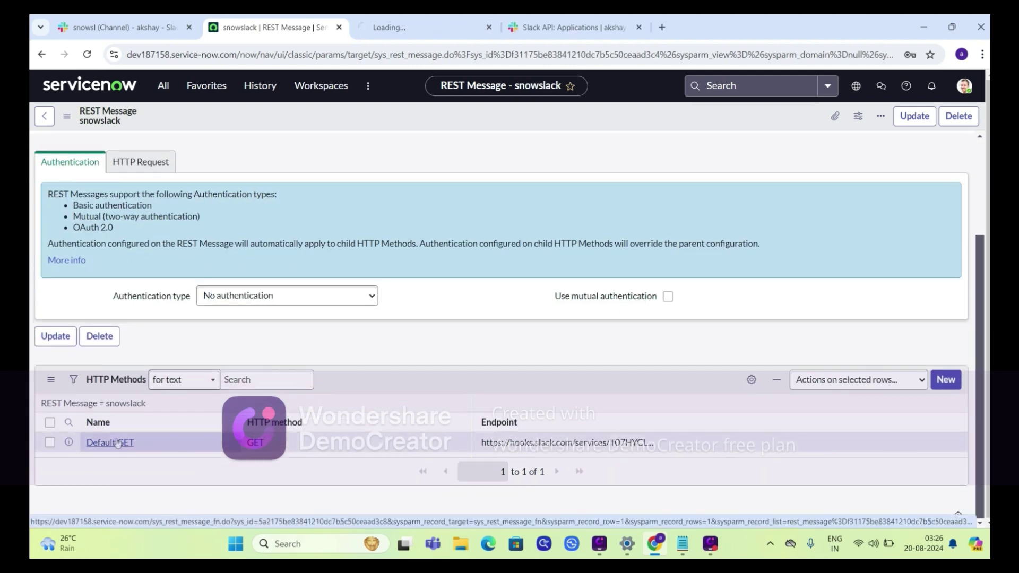
# Change the Default GET method's HTTP method to POST and save the record.
pyautogui.click(393, 24)
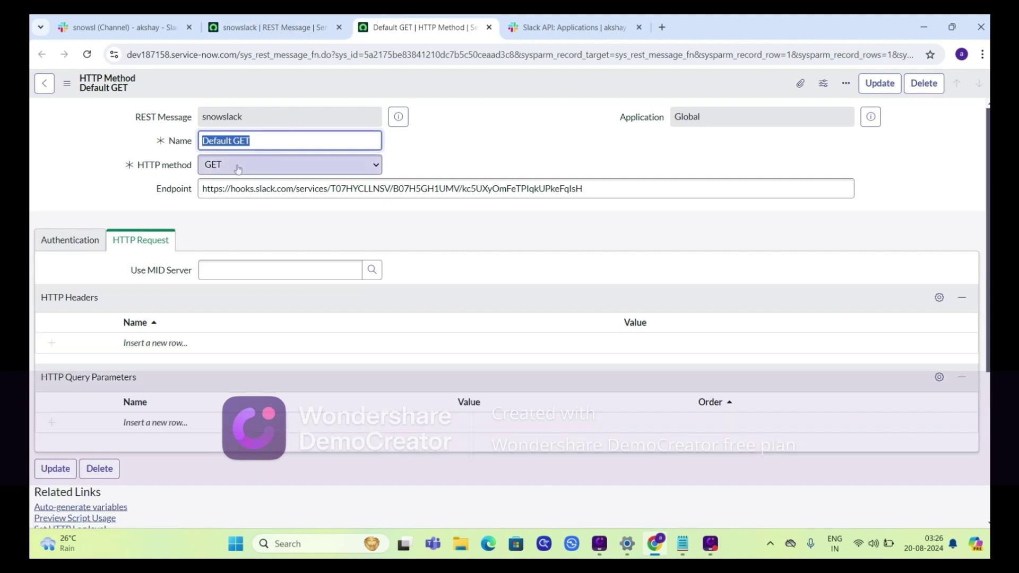
pyautogui.click(238, 165)
pyautogui.click(230, 193)
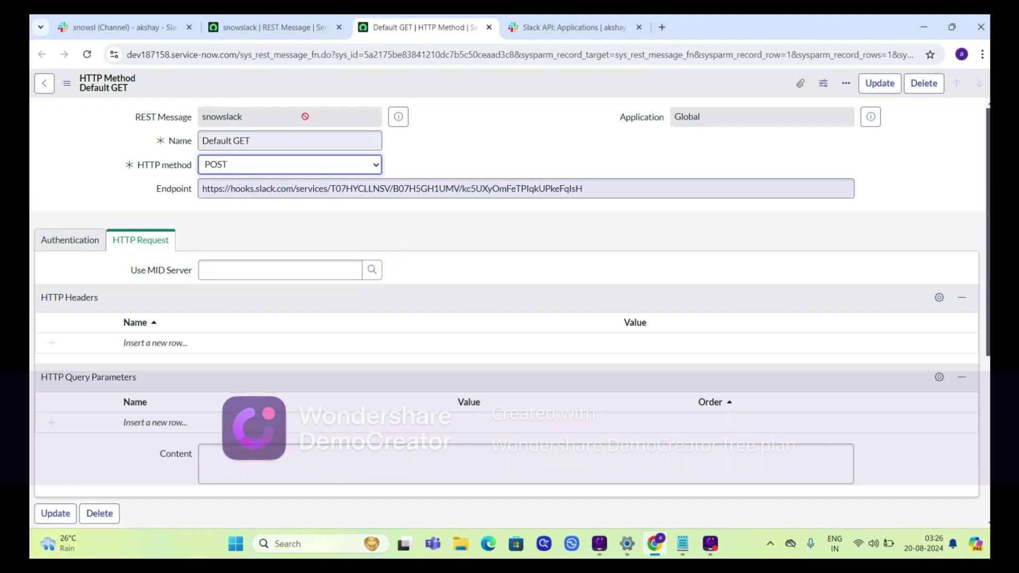
pyautogui.click(329, 86)
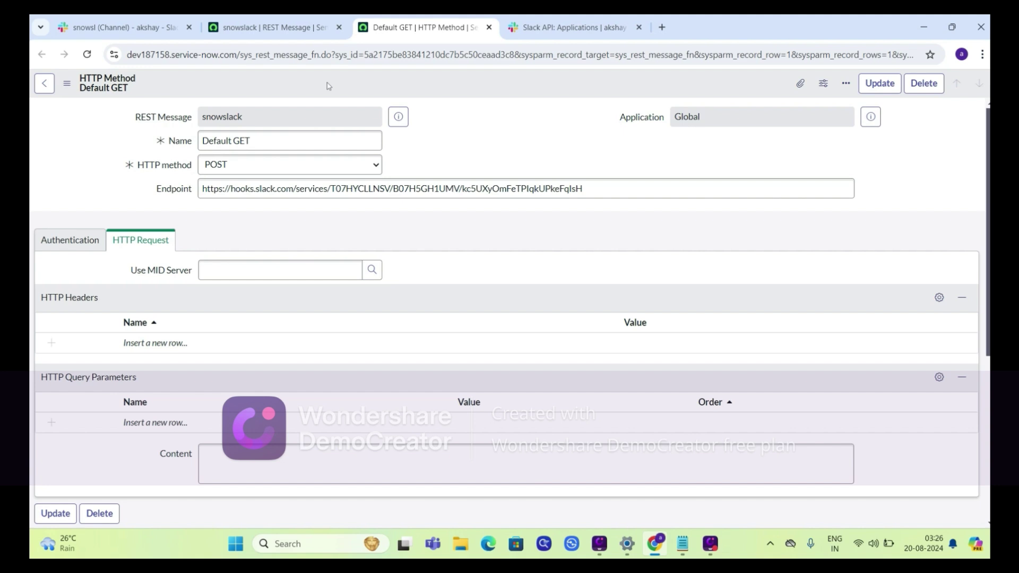
pyautogui.rightClick(384, 84)
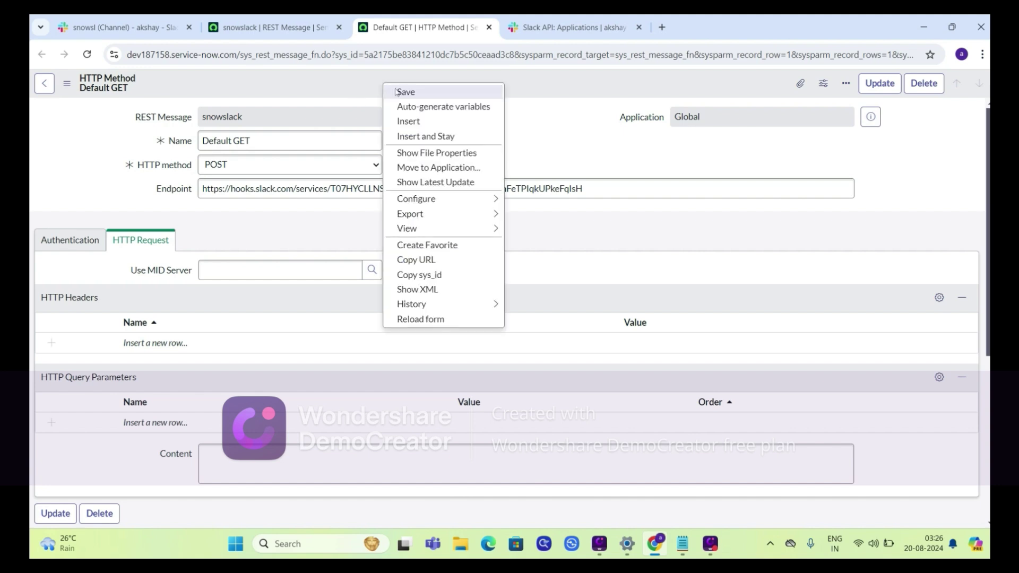
pyautogui.click(406, 92)
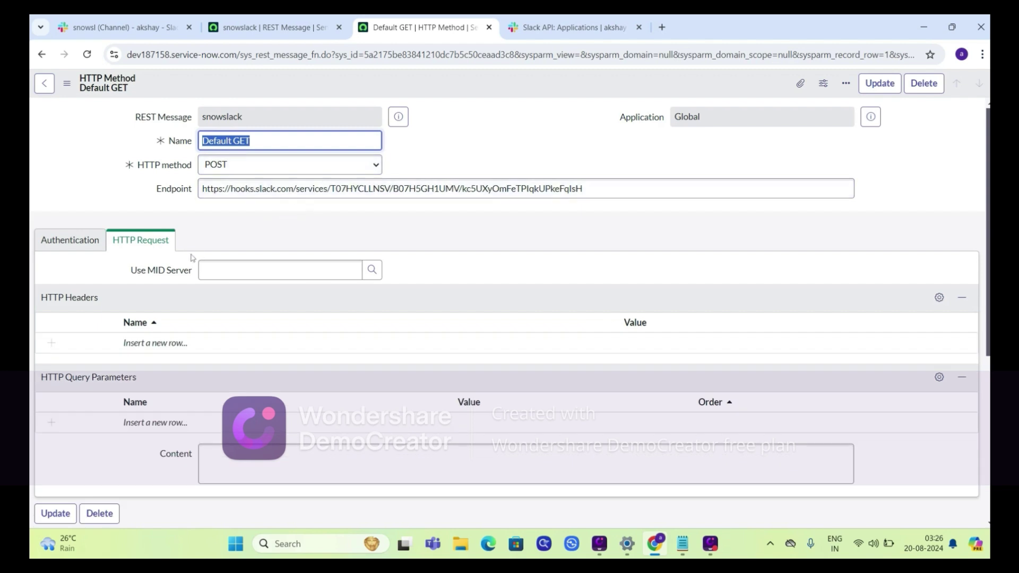
pyautogui.scroll(-2, 192, 258)
pyautogui.click(247, 344)
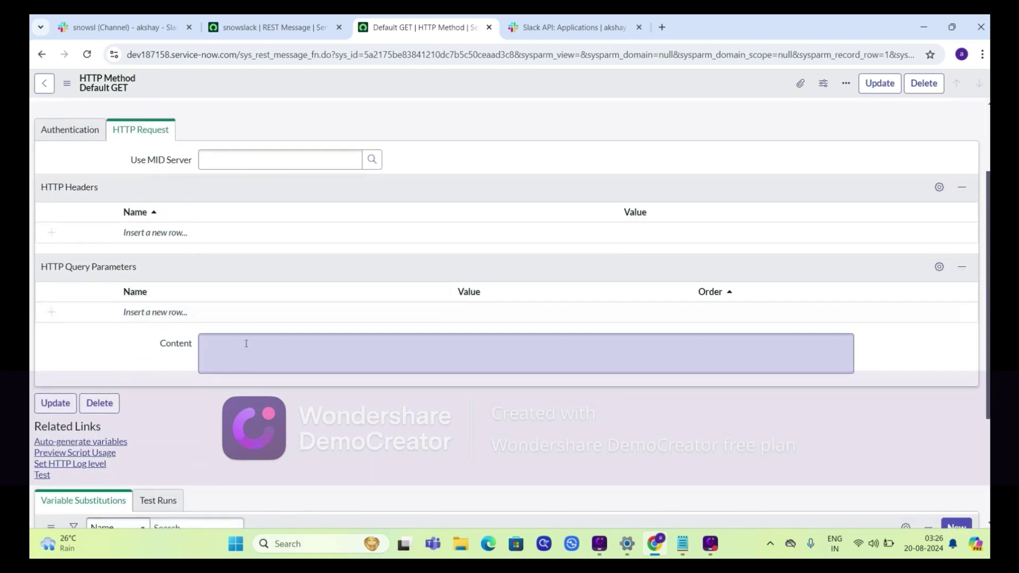
# Copy Slack's sample JSON payload into the Default GET method's Content field.
pyautogui.click(532, 29)
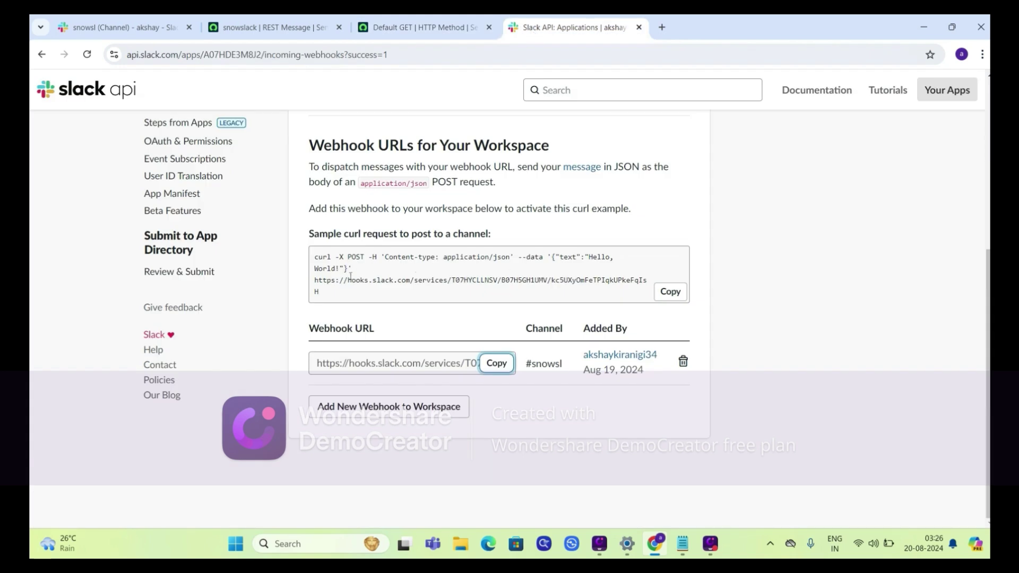
pyautogui.moveTo(349, 270); pyautogui.dragTo(555, 263)
pyautogui.hotkey('ctrl', 'c')
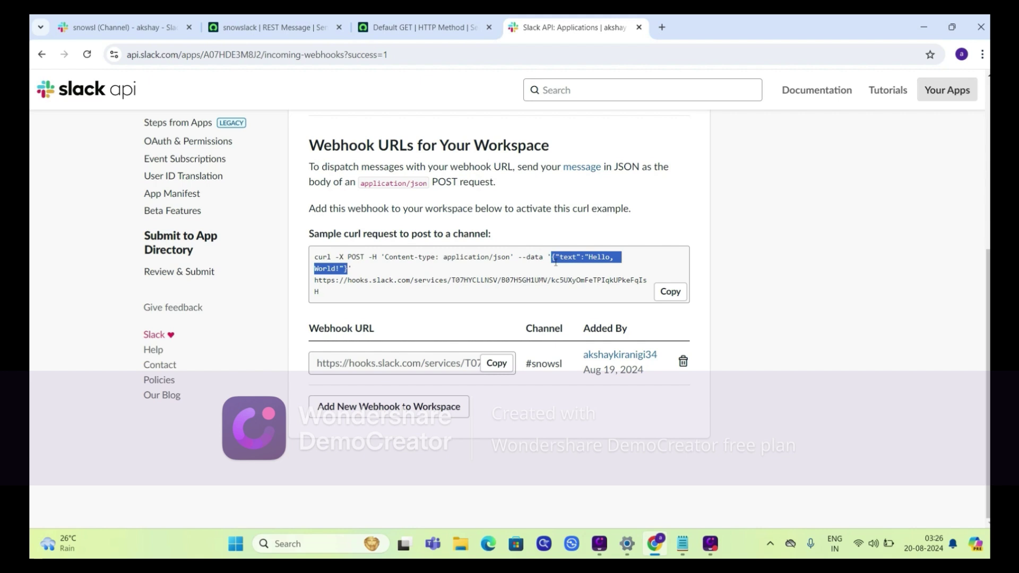
pyautogui.click(420, 30)
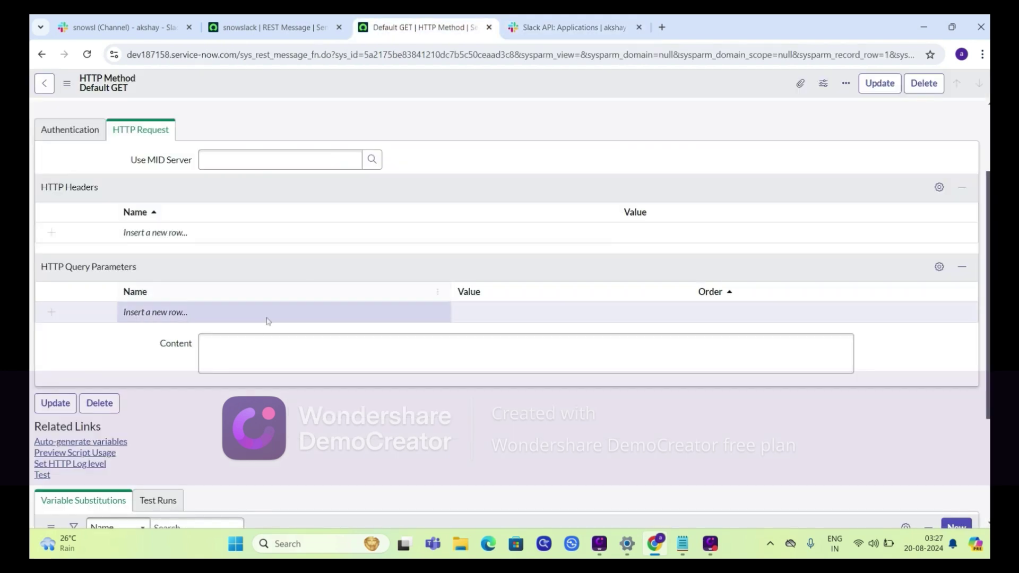
pyautogui.click(239, 349)
pyautogui.hotkey('ctrl', 'v')
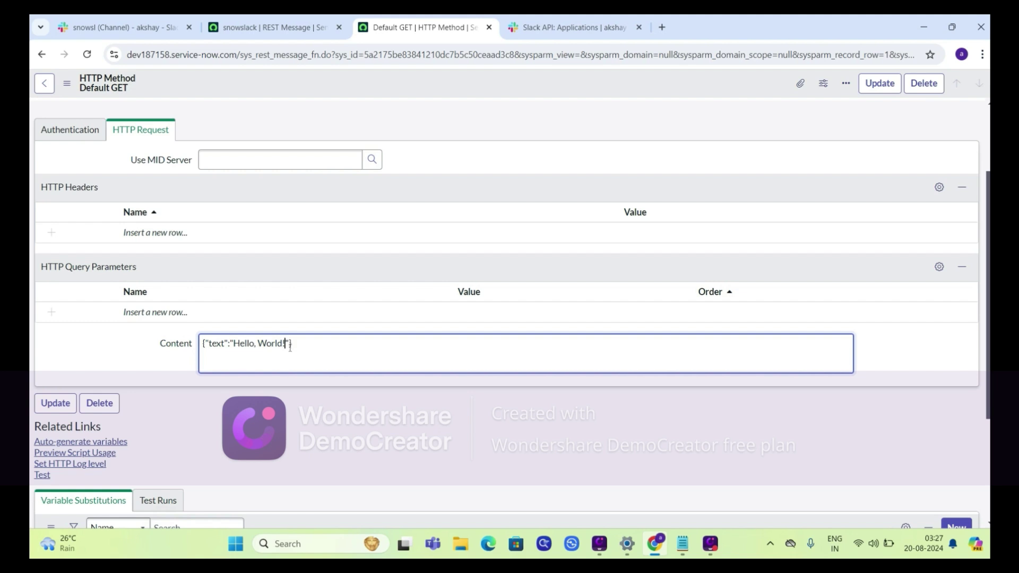
# Replace the Hello, World! text so Content reads {"text":"${msg}"}.
pyautogui.press('BackSpace')
pyautogui.press('BackSpace')
pyautogui.press('BackSpace')
pyautogui.press('BackSpace')
pyautogui.press('BackSpace')
pyautogui.press('BackSpace')
pyautogui.press('BackSpace')
pyautogui.press('BackSpace')
pyautogui.press('BackSpace')
pyautogui.press('BackSpace')
pyautogui.press('BackSpace')
pyautogui.press('BackSpace')
pyautogui.press('BackSpace')
pyautogui.hotkey('shift', 'End')
pyautogui.write('$')
pyautogui.hotkey('shift', 'Left')
pyautogui.hotkey('ctrl', 'z')
pyautogui.write('${msg}')
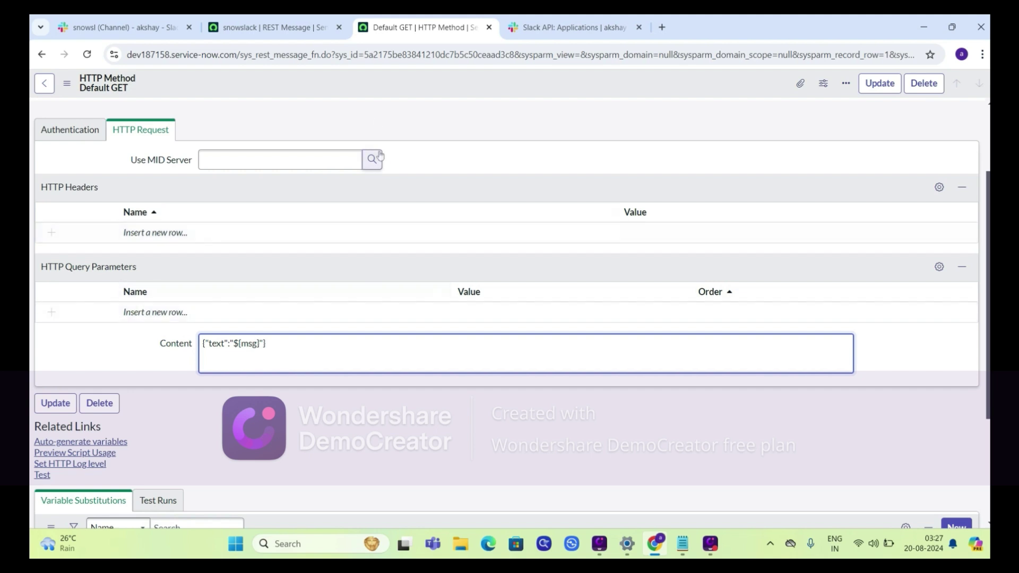
# Save the Content and auto-generate variables from it.
pyautogui.rightClick(378, 88)
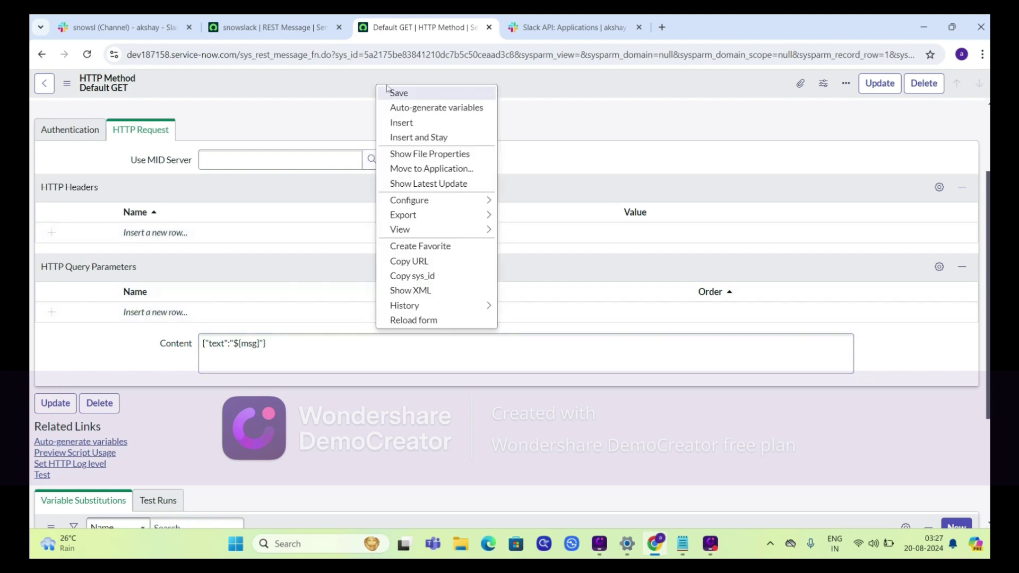
pyautogui.click(402, 95)
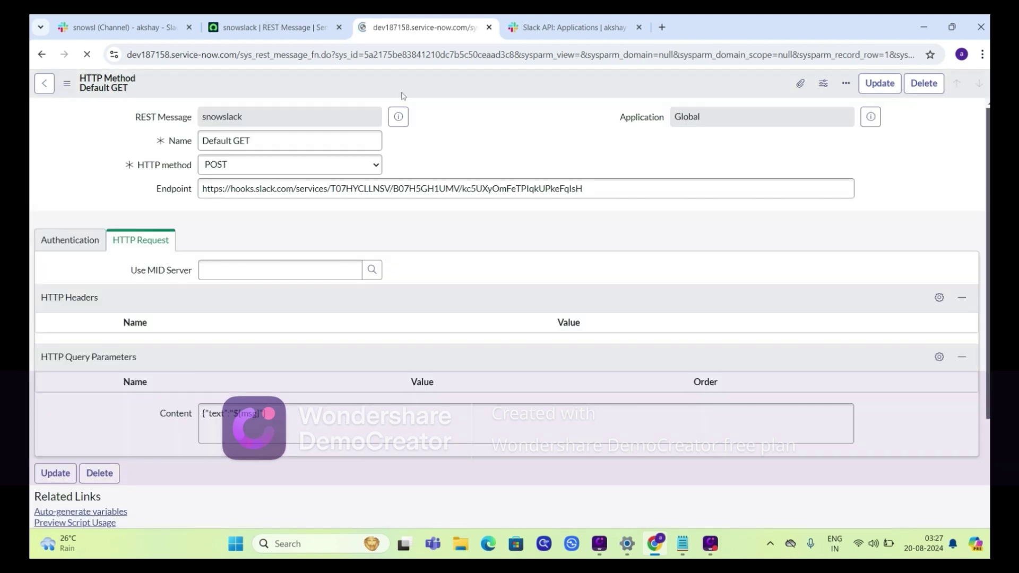
pyautogui.rightClick(402, 96)
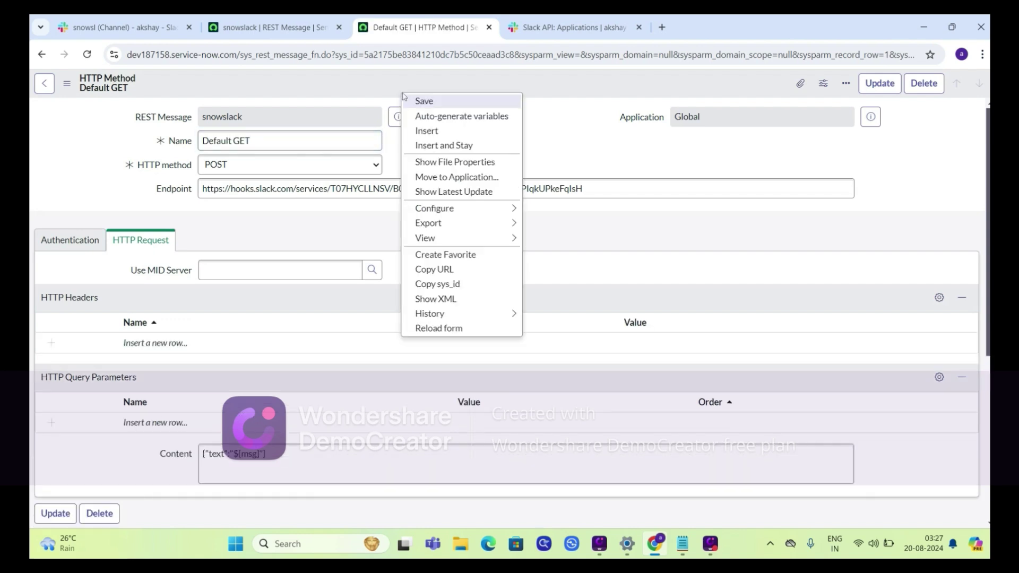
pyautogui.click(432, 117)
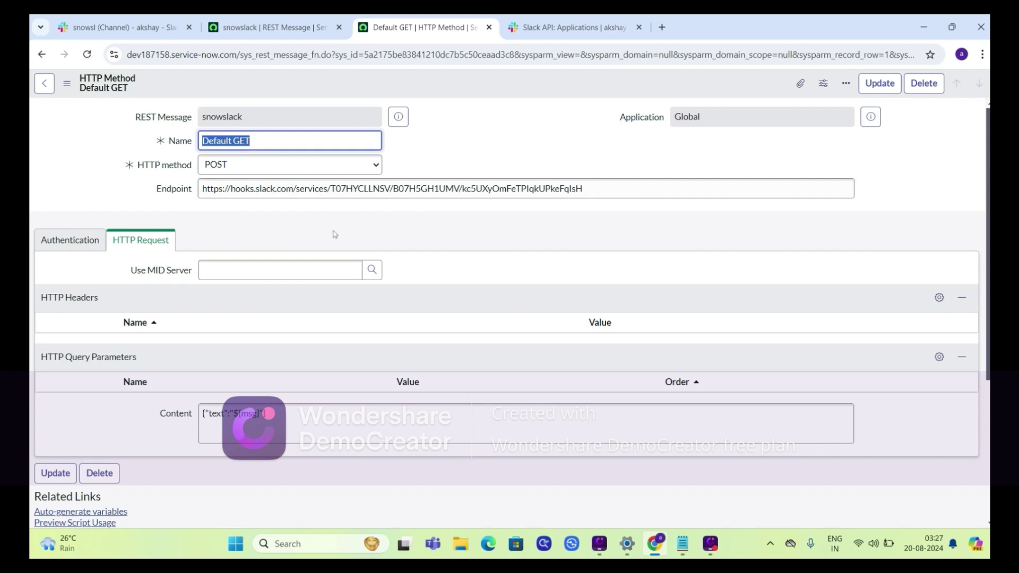
# Set the msg test value to Hello World and run a test, returning status 200.
pyautogui.scroll(-4, 335, 234)
pyautogui.scroll(-1, 334, 234)
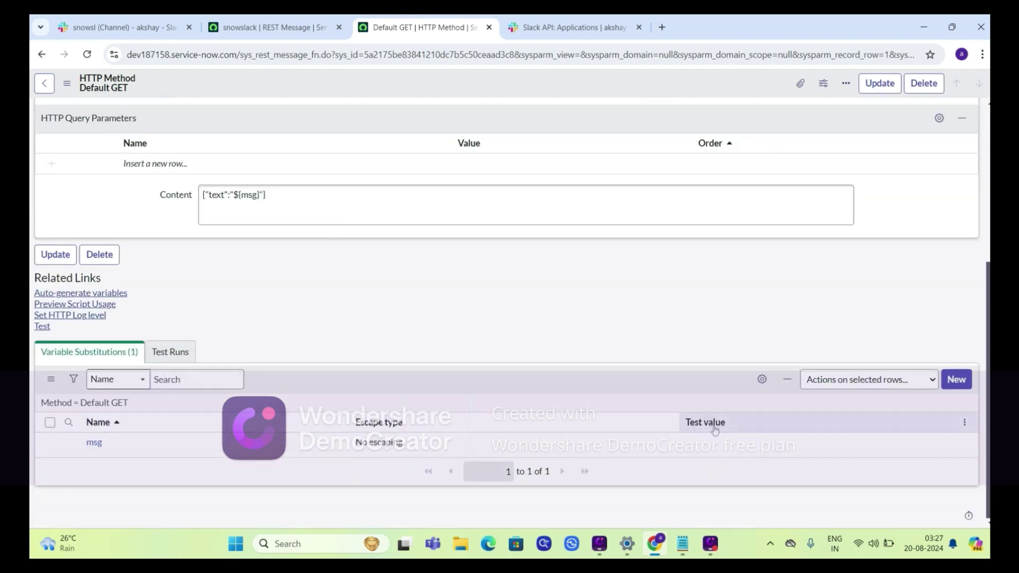
pyautogui.doubleClick(715, 443)
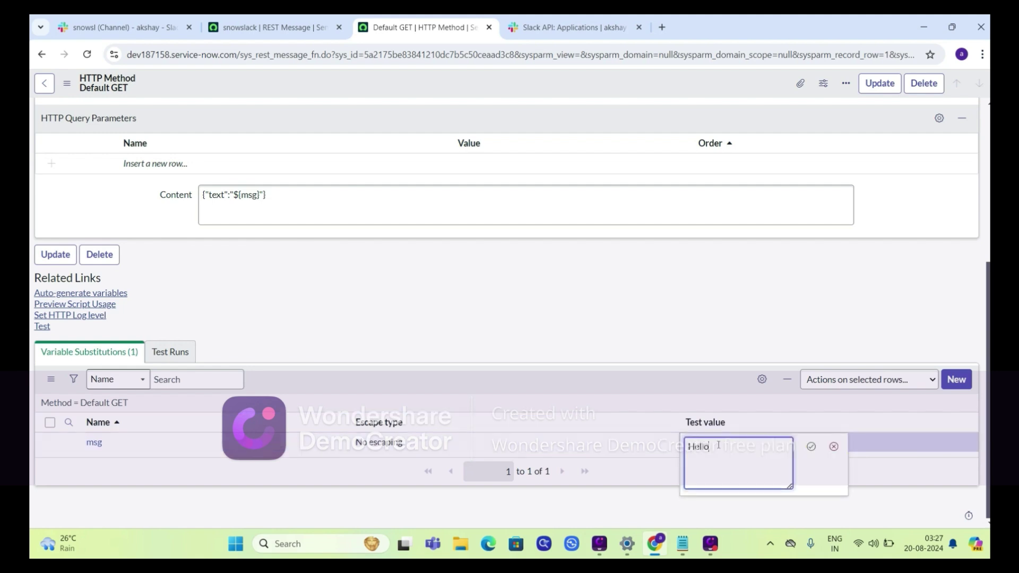
pyautogui.write('Hello World')
pyautogui.click(811, 446)
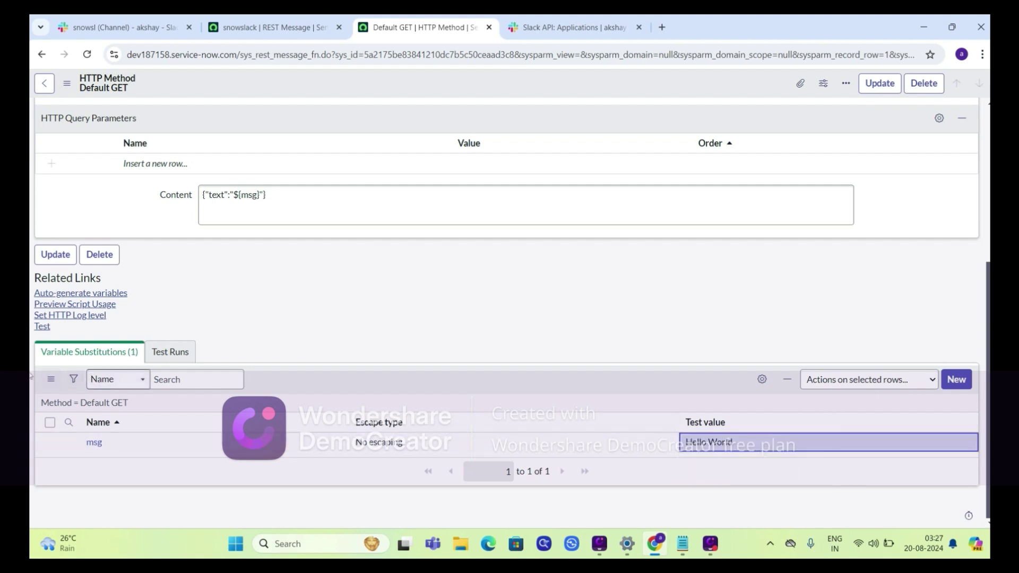
pyautogui.click(46, 329)
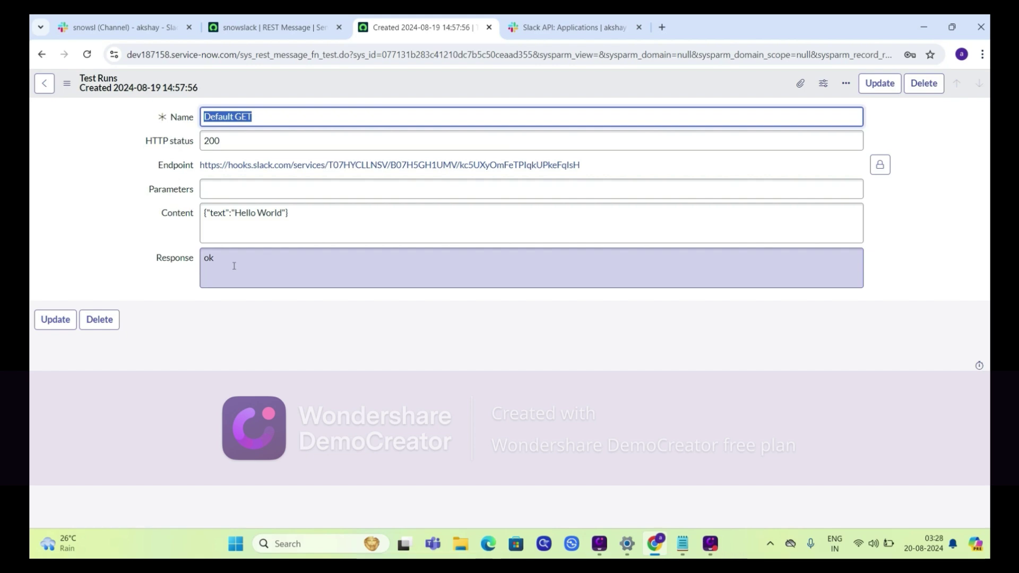
# Check #snowsl for the Hello World message, then return to the snowslack REST Message.
pyautogui.click(124, 36)
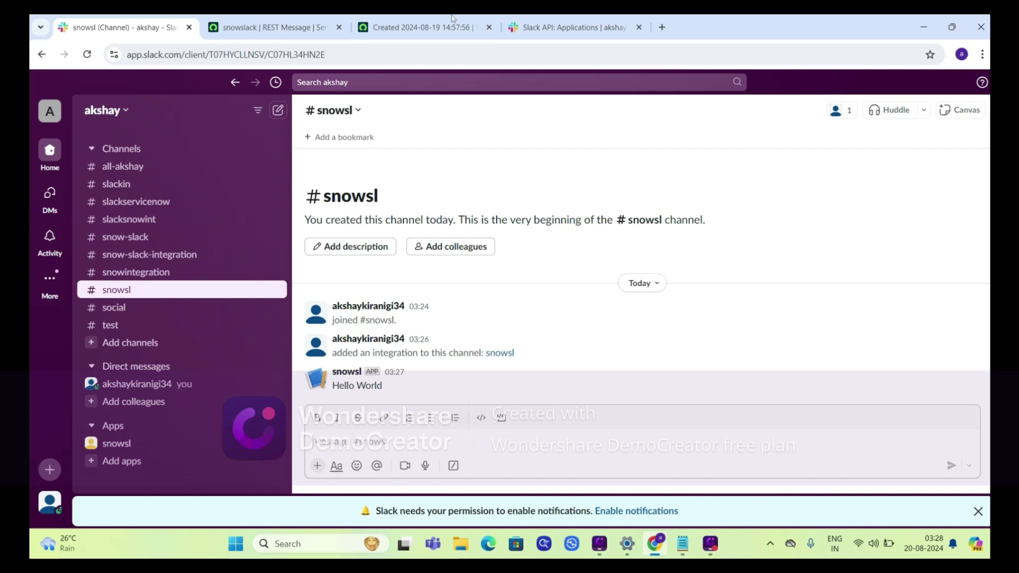
pyautogui.click(441, 19)
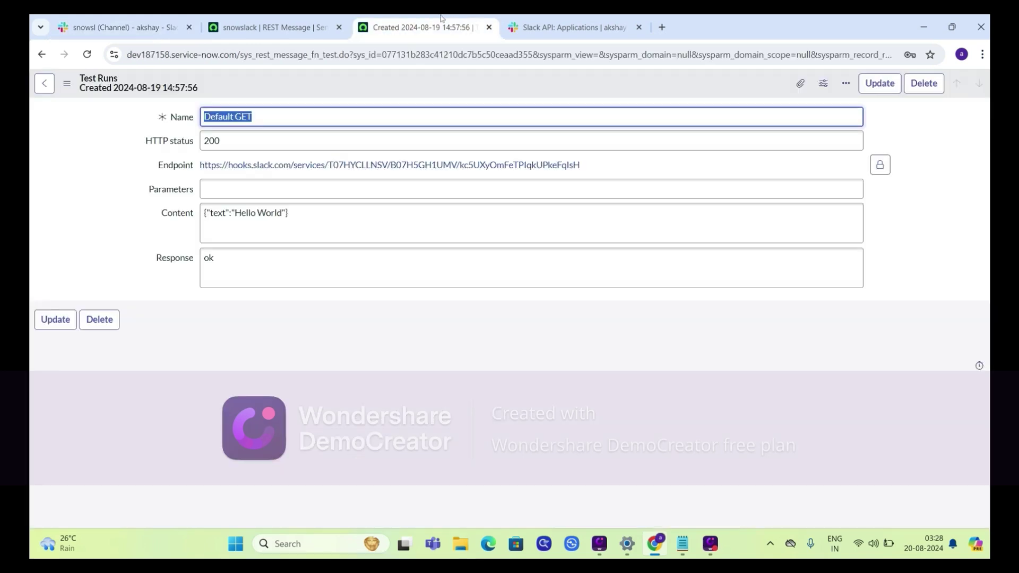
pyautogui.click(292, 29)
# Find business rules in the navigator and open the Business Rules list.
pyautogui.click(163, 86)
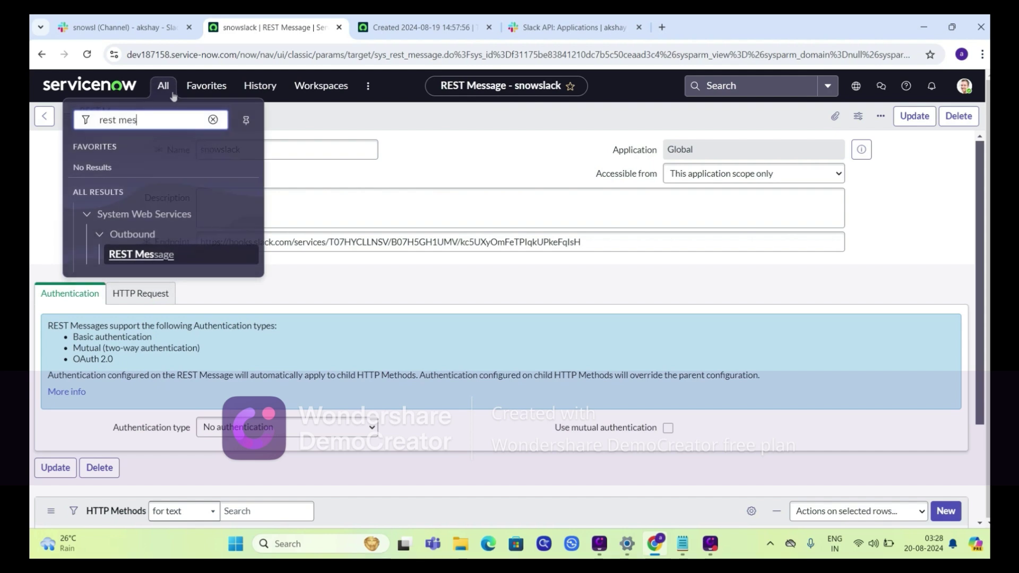
pyautogui.click(215, 121)
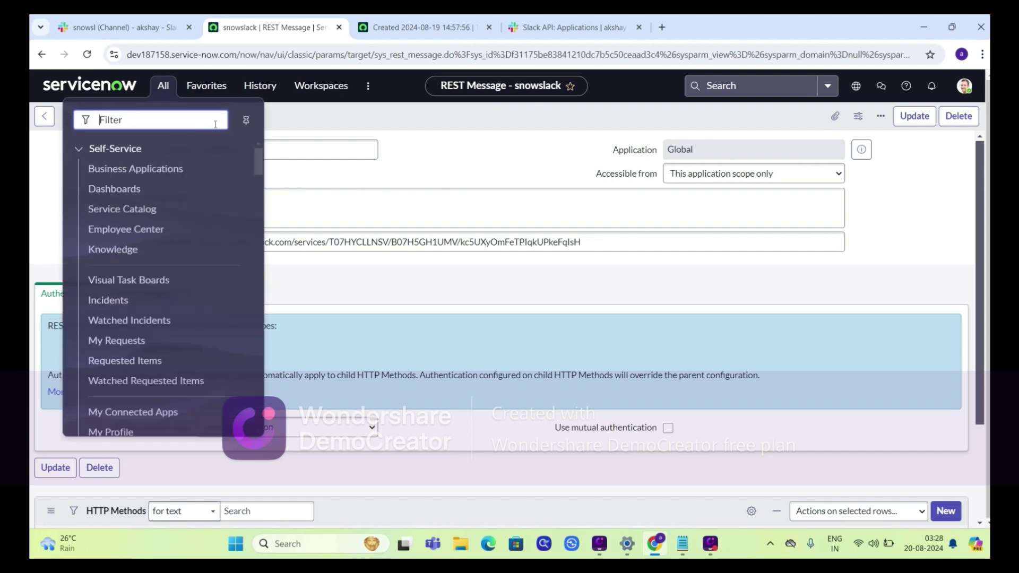
pyautogui.write('busine')
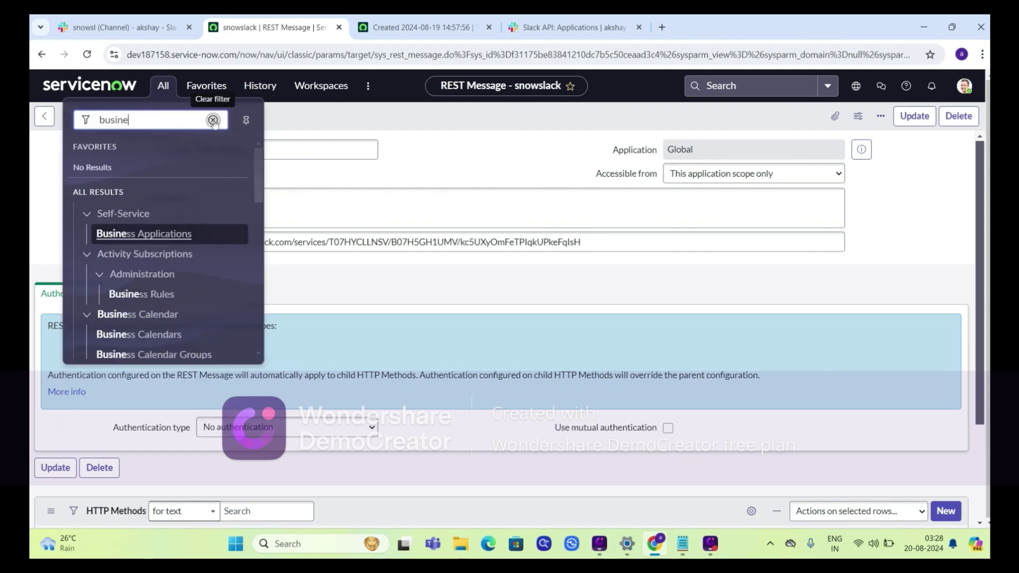
pyautogui.write('ss rules')
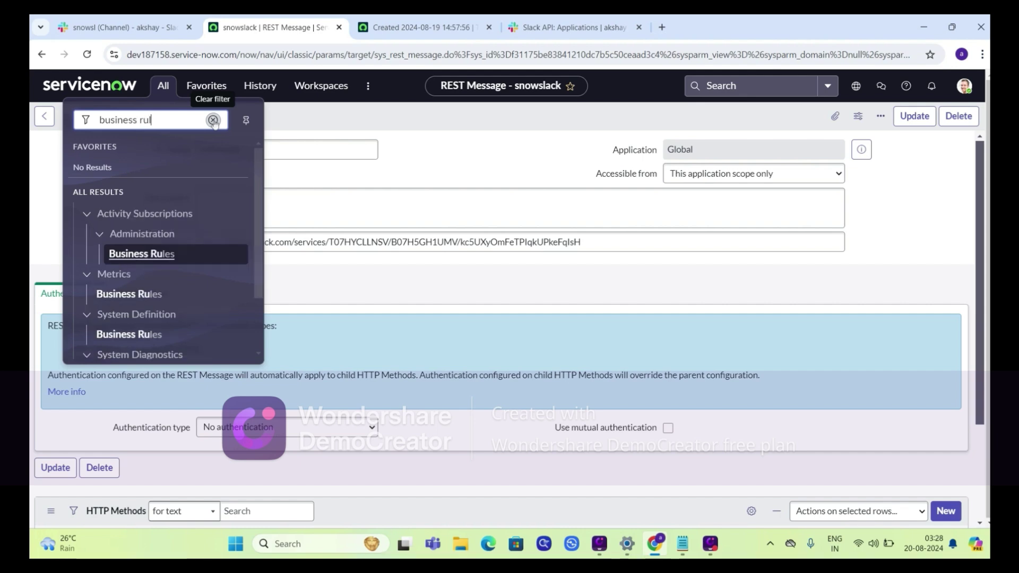
pyautogui.middleClick(152, 337)
pyautogui.click(411, 28)
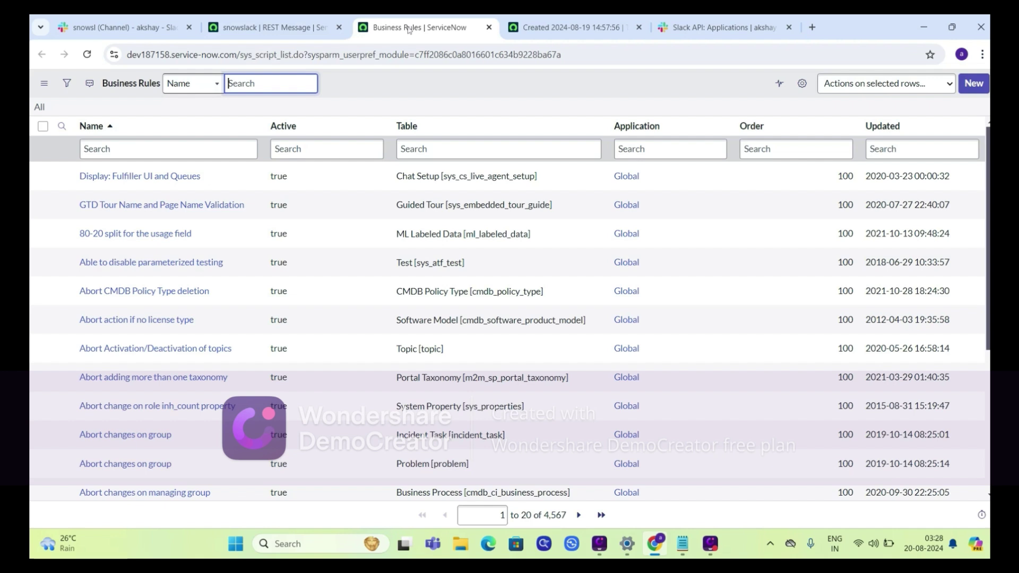
# Create a new business rule named snowsl on the Incident table.
pyautogui.click(974, 83)
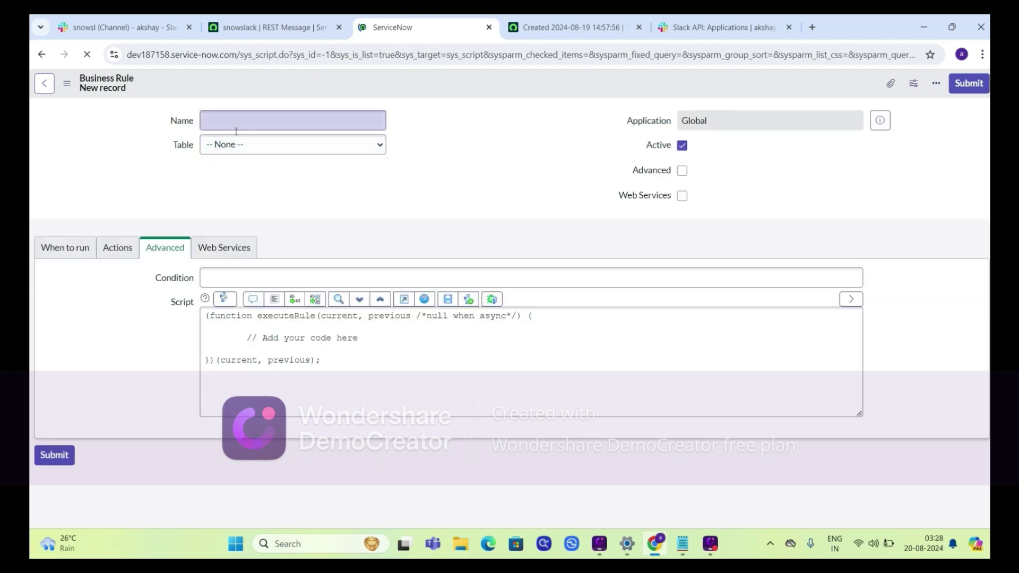
pyautogui.write('snow')
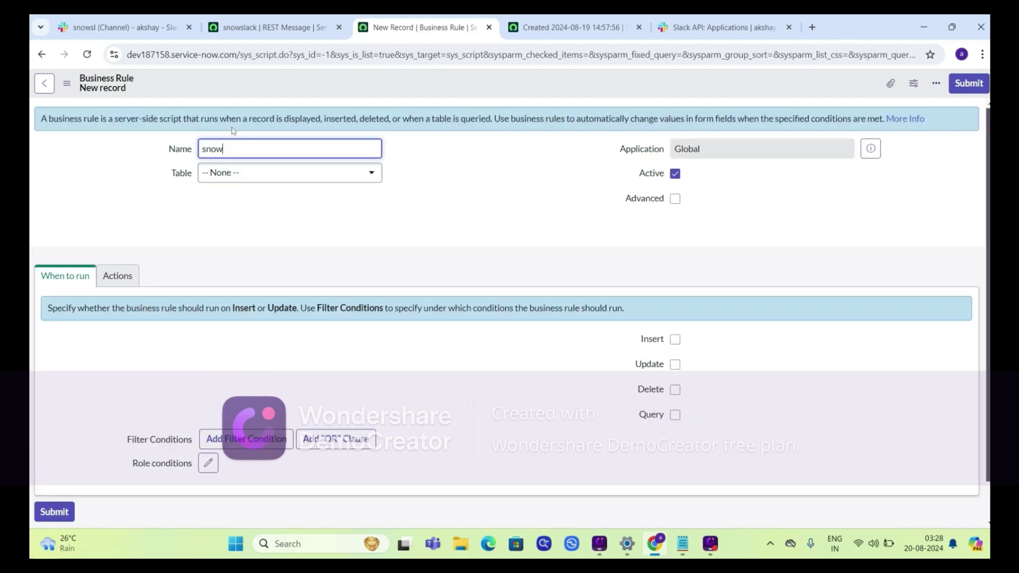
pyautogui.write('sl')
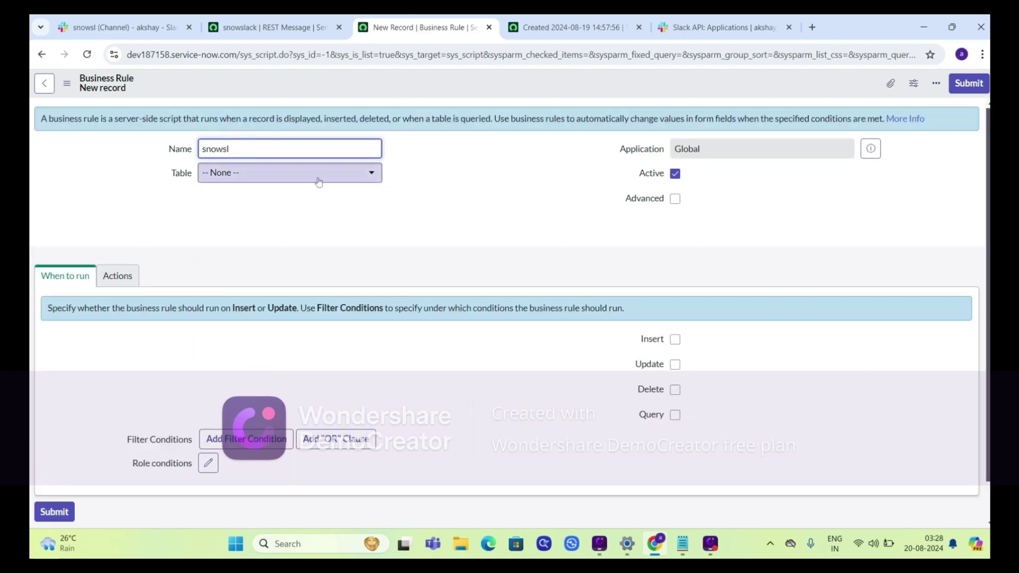
pyautogui.click(316, 180)
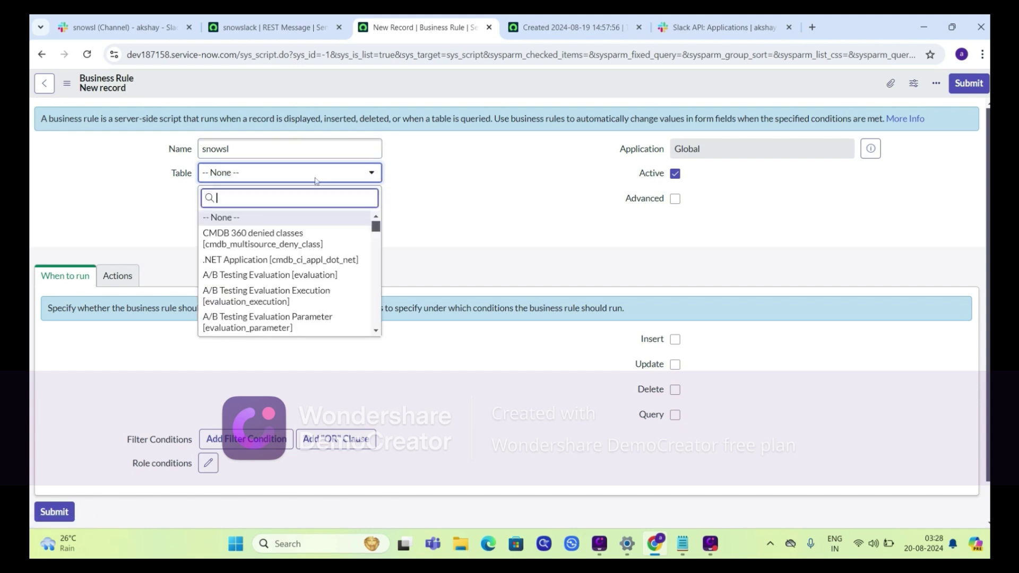
pyautogui.write('table')
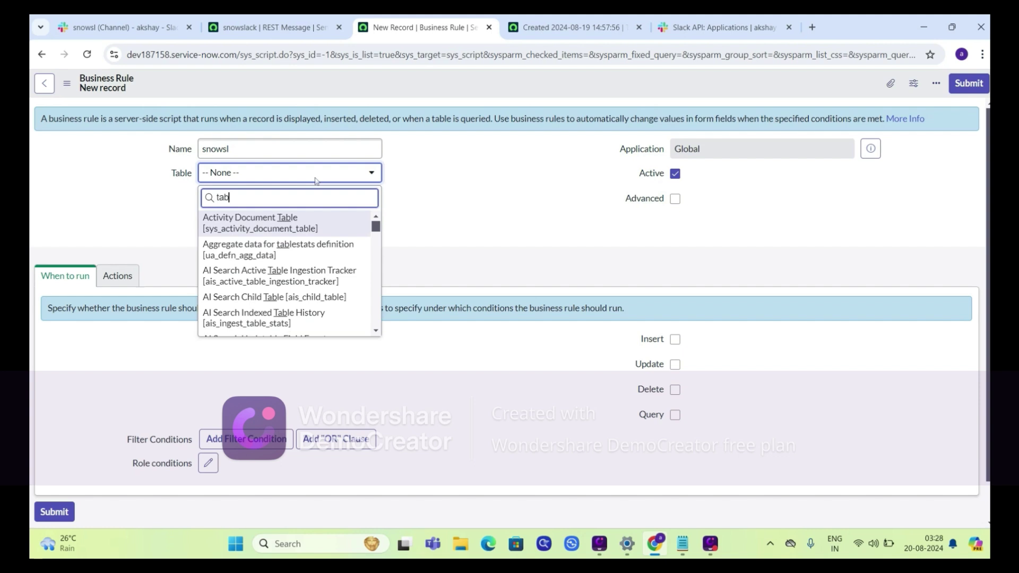
pyautogui.press('BackSpace')
pyautogui.press('BackSpace')
pyautogui.press('BackSpace')
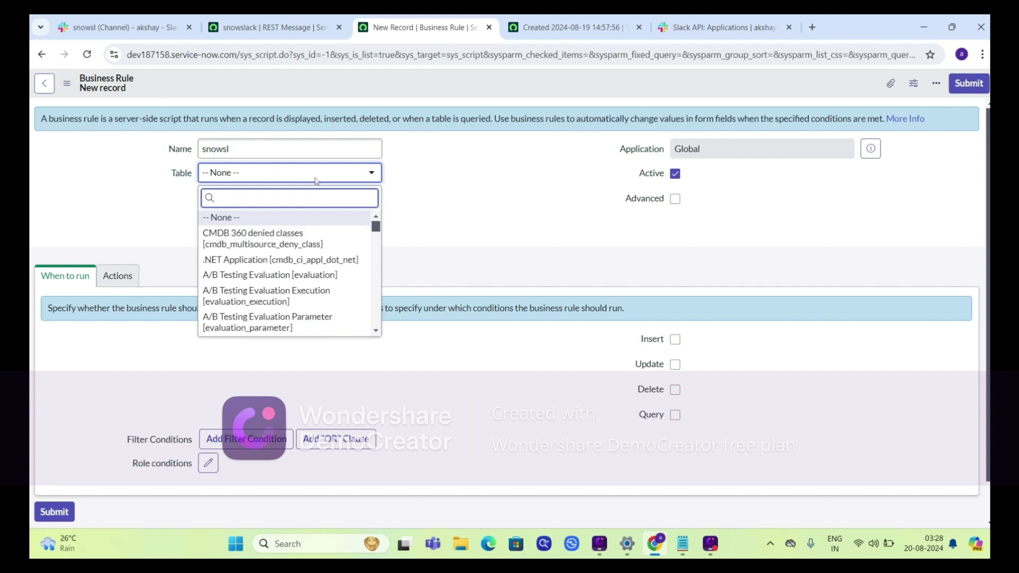
pyautogui.write('inci')
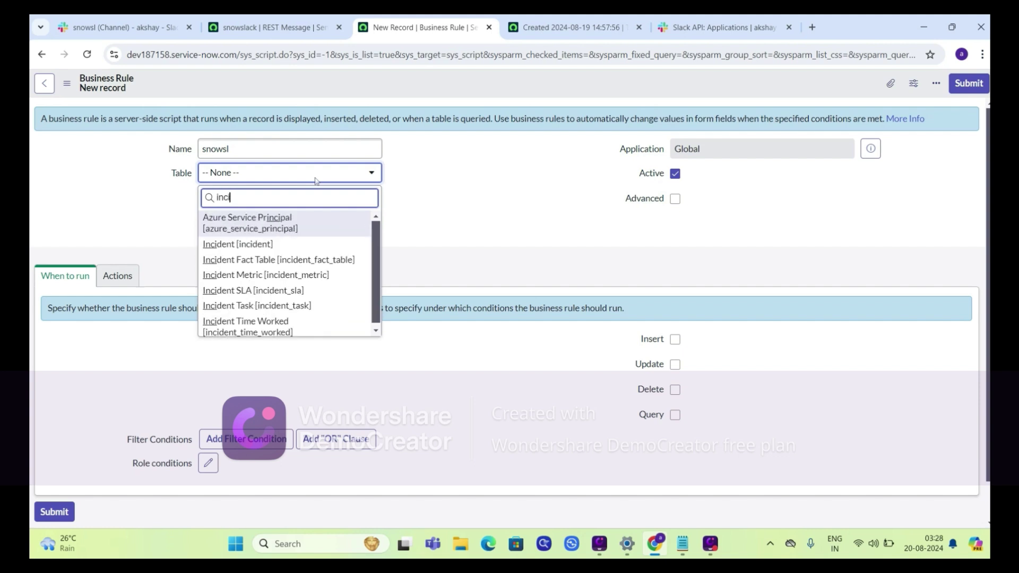
pyautogui.click(267, 249)
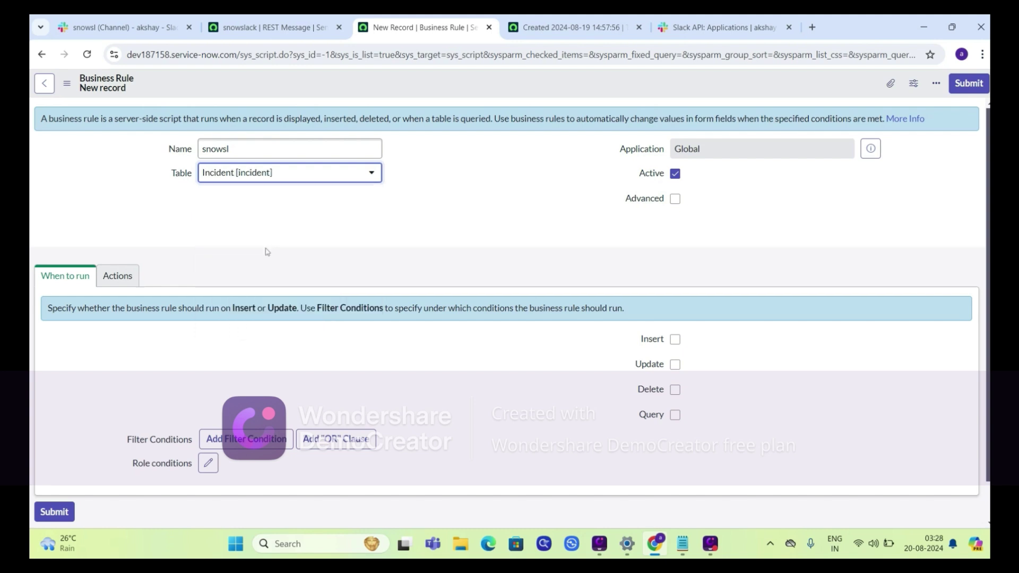
# Mark the rule Advanced and have it run on Insert and Update.
pyautogui.click(676, 200)
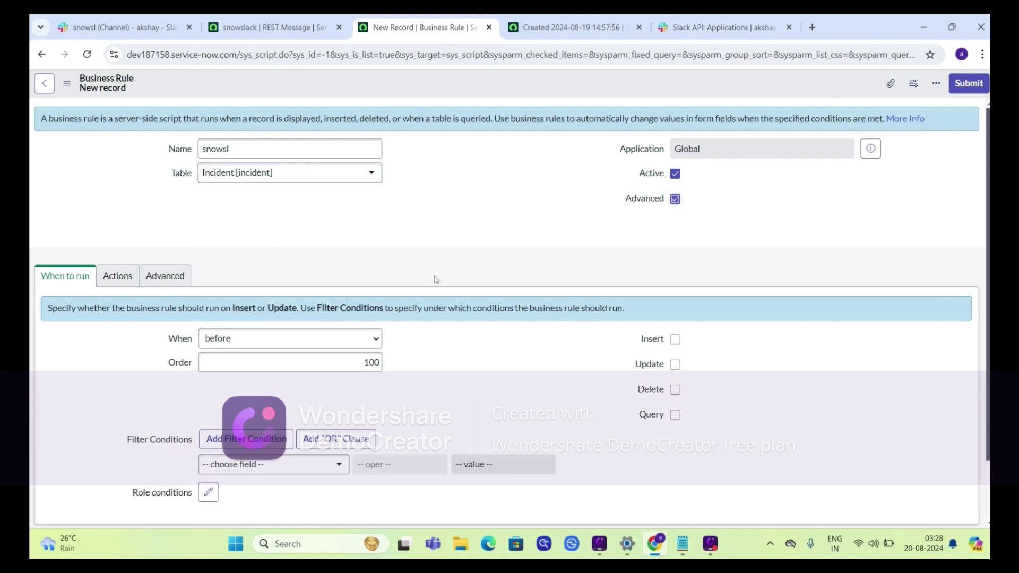
pyautogui.click(675, 340)
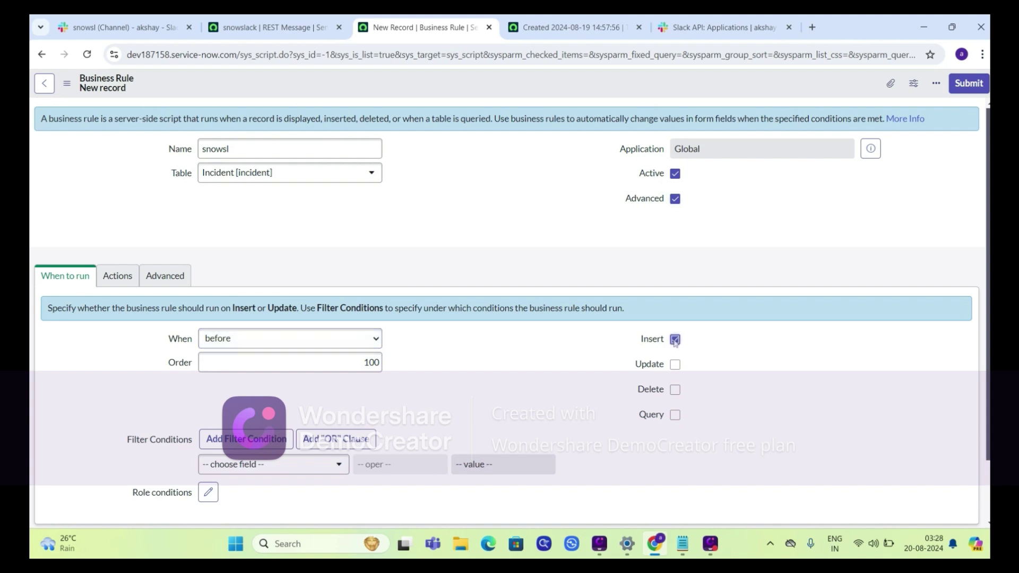
pyautogui.click(676, 365)
pyautogui.click(171, 281)
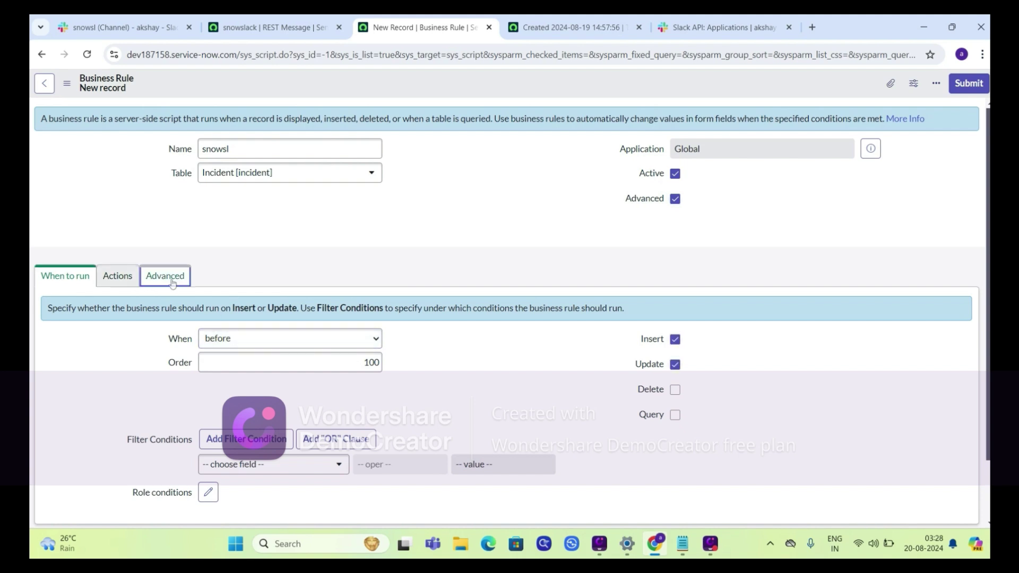
pyautogui.click(79, 277)
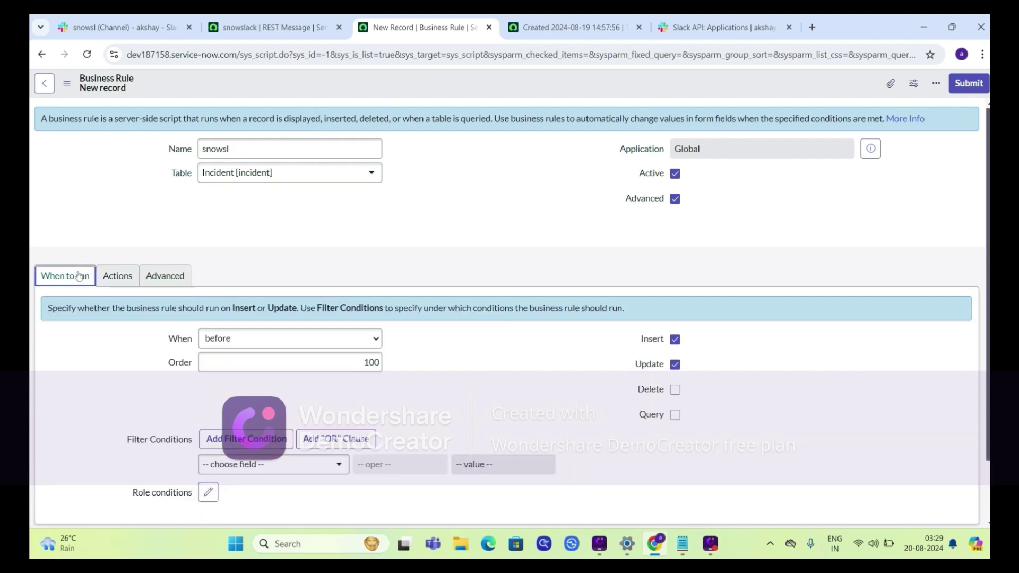
pyautogui.scroll(-1, 77, 275)
# Set the first filter condition to Assignment group is App Engine Admins.
pyautogui.click(253, 396)
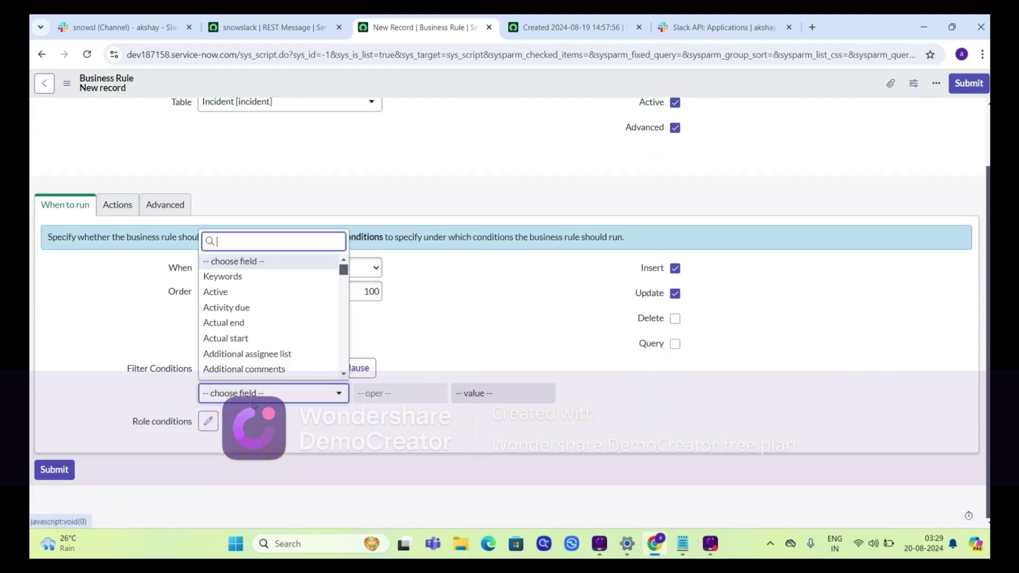
pyautogui.write('ass')
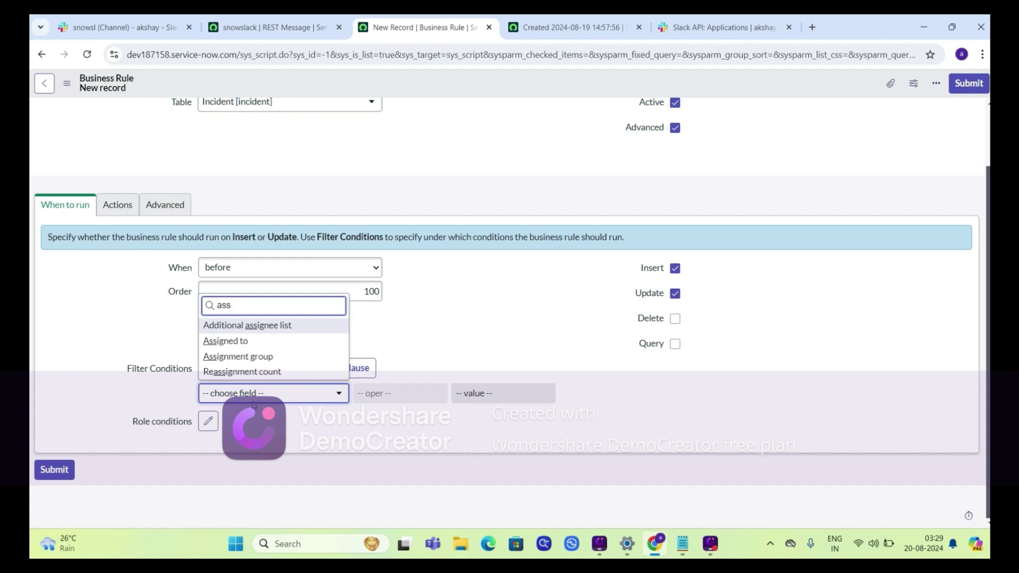
pyautogui.click(260, 357)
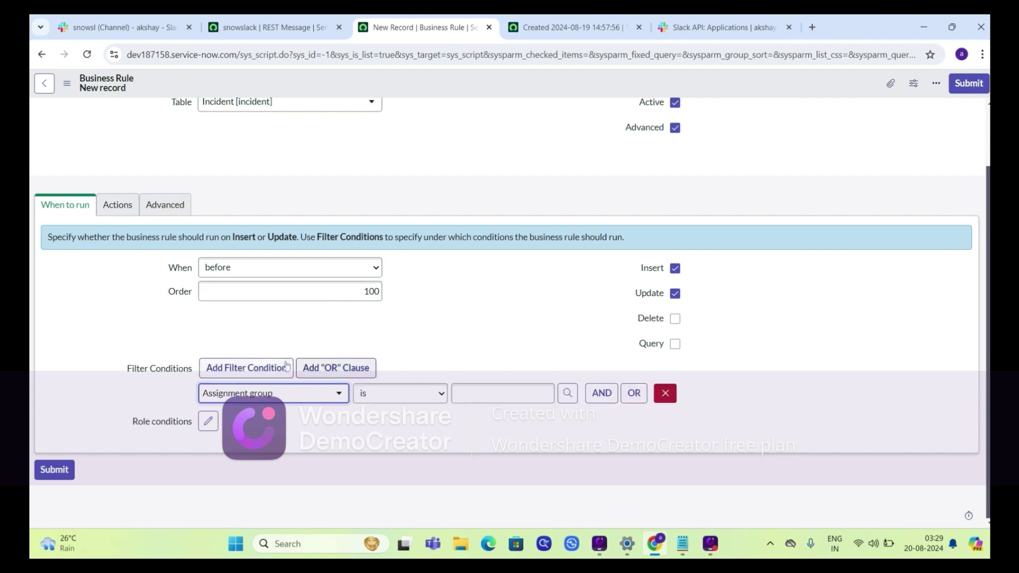
pyautogui.click(478, 393)
pyautogui.write('app')
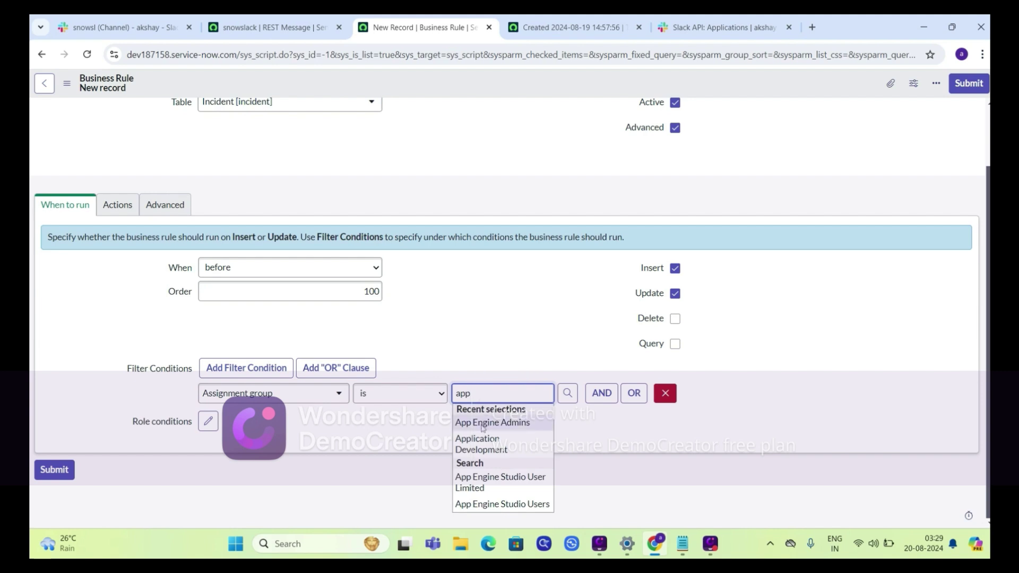
pyautogui.click(483, 425)
# Add an OR condition for Assignment group is Application Development.
pyautogui.click(635, 395)
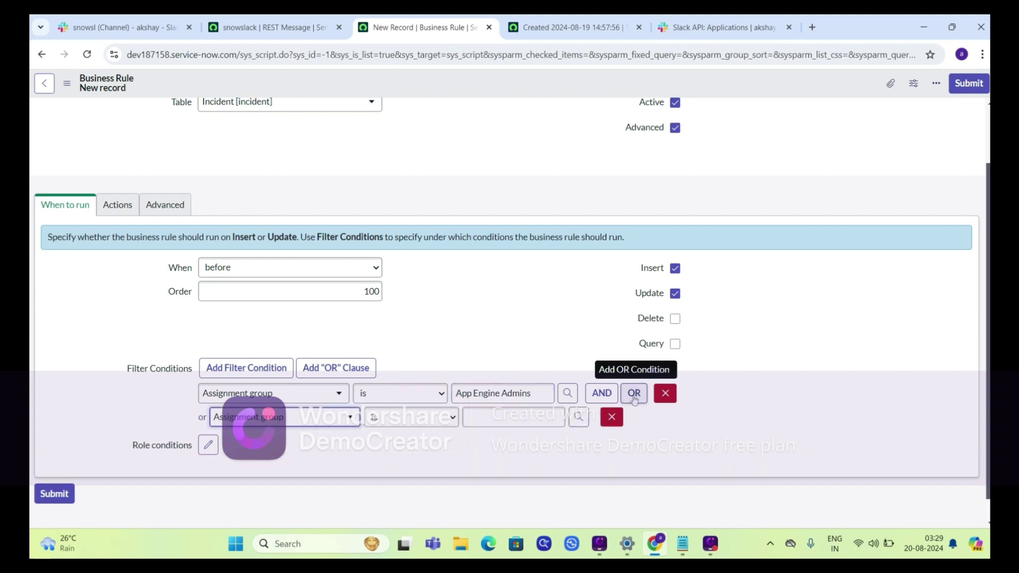
pyautogui.scroll(2, 634, 398)
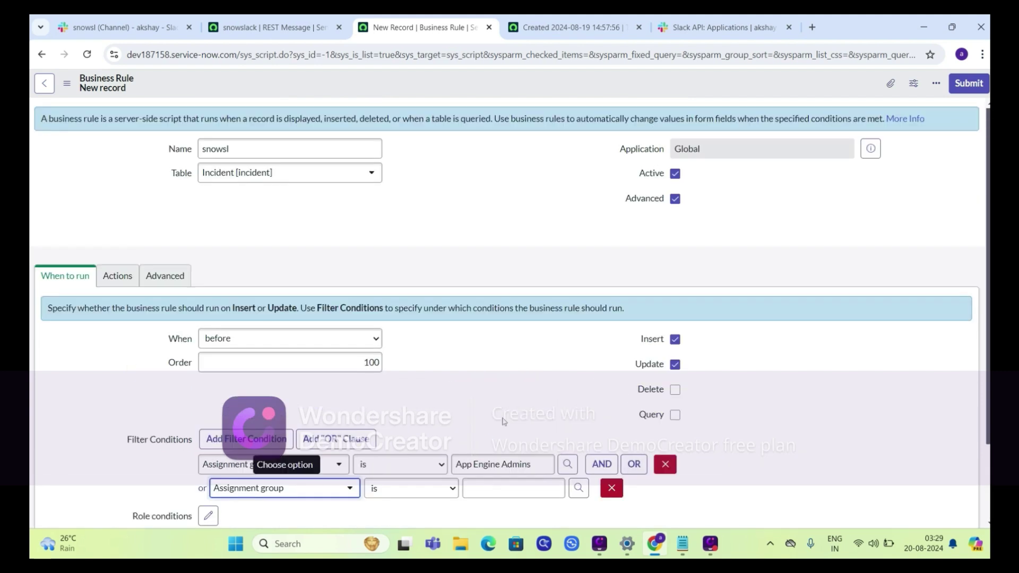
pyautogui.click(476, 498)
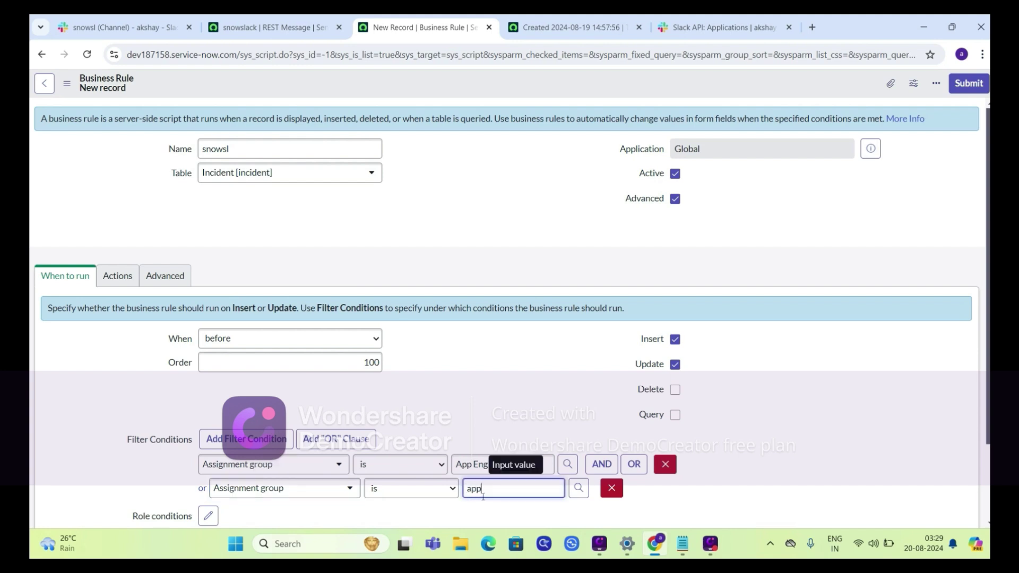
pyautogui.scroll(-2, 482, 496)
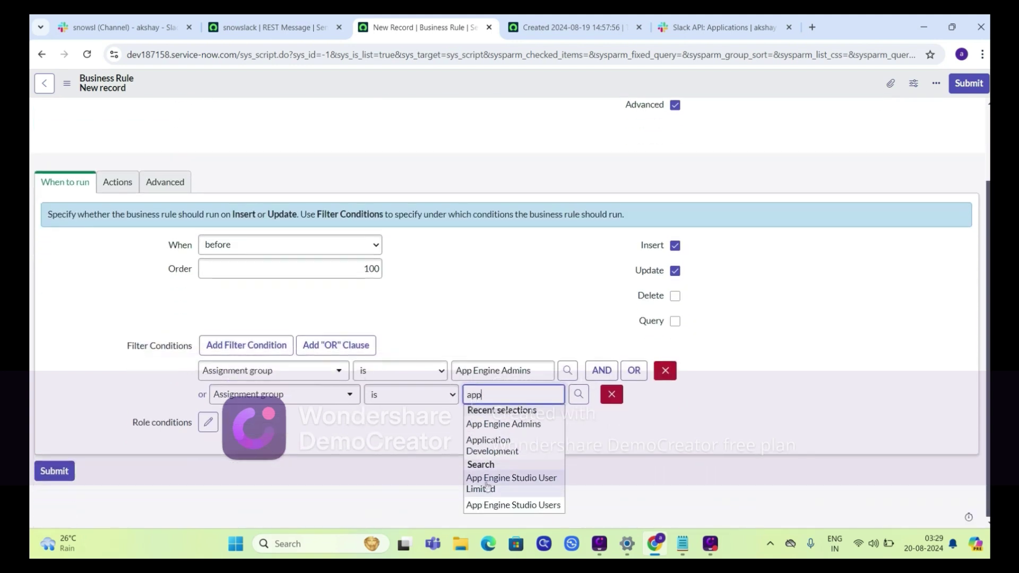
pyautogui.click(524, 443)
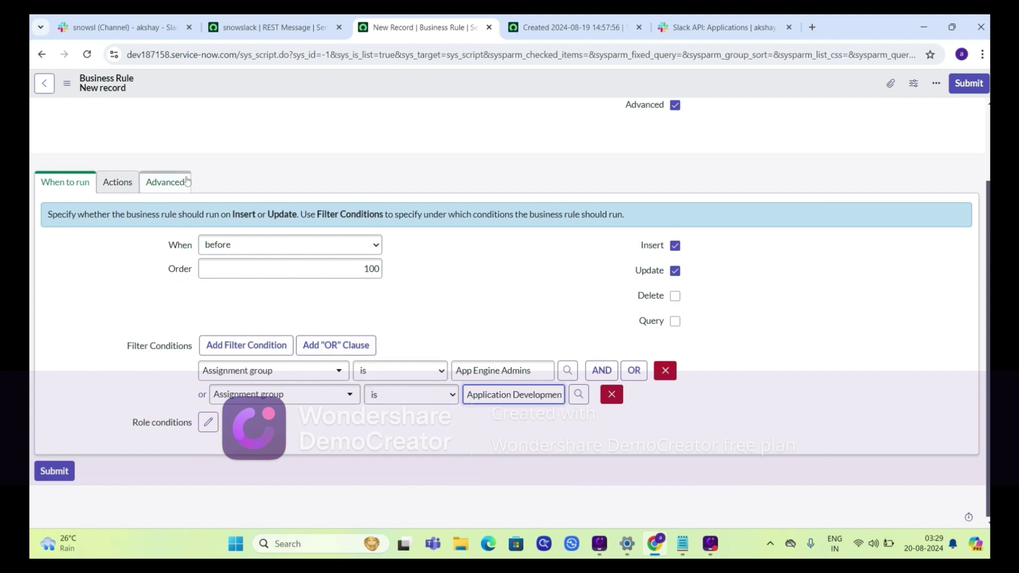
# Show the rule's Advanced script section and open the snowslack Default GET method in a new tab.
pyautogui.click(185, 182)
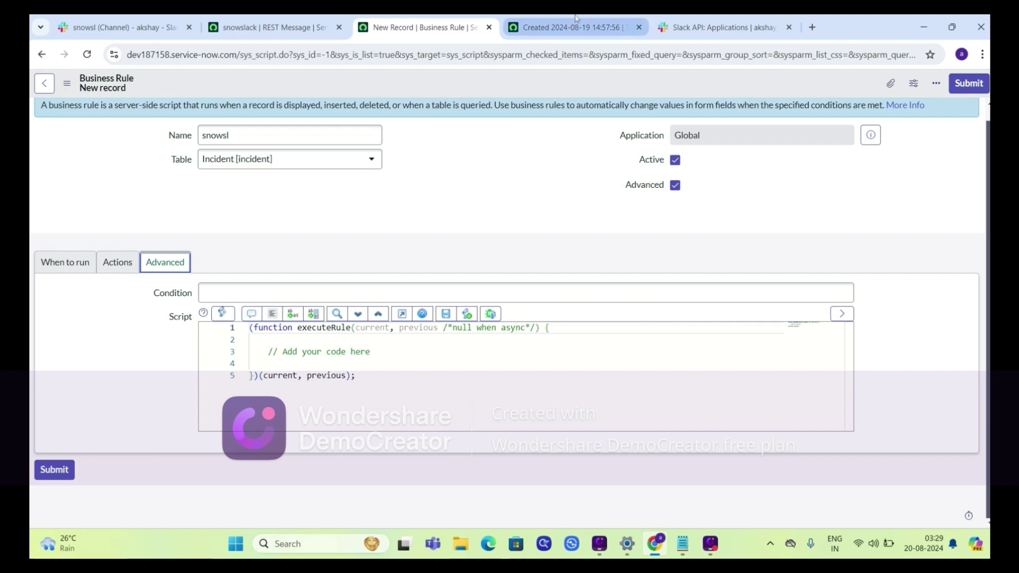
pyautogui.click(252, 28)
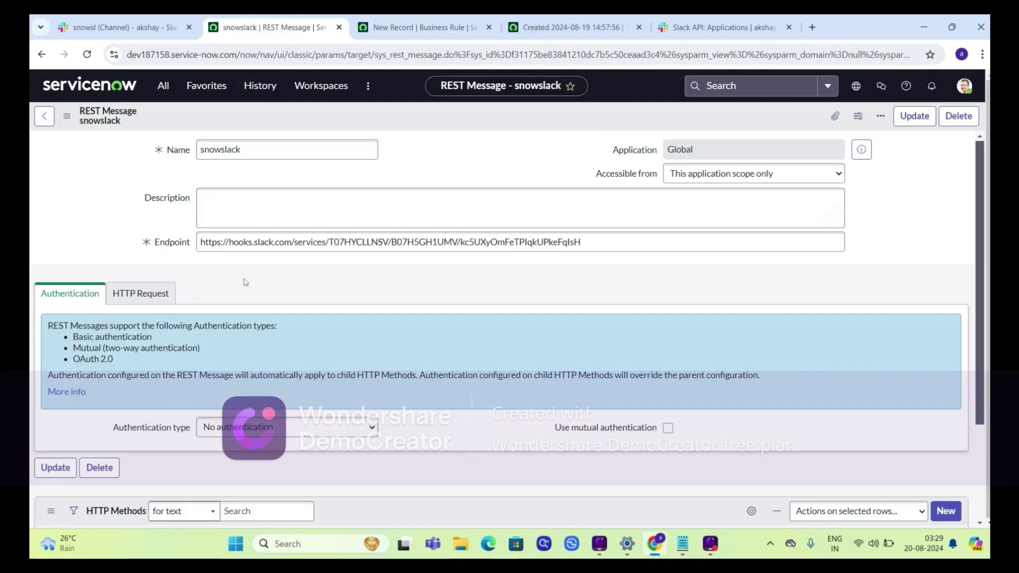
pyautogui.scroll(-2, 245, 282)
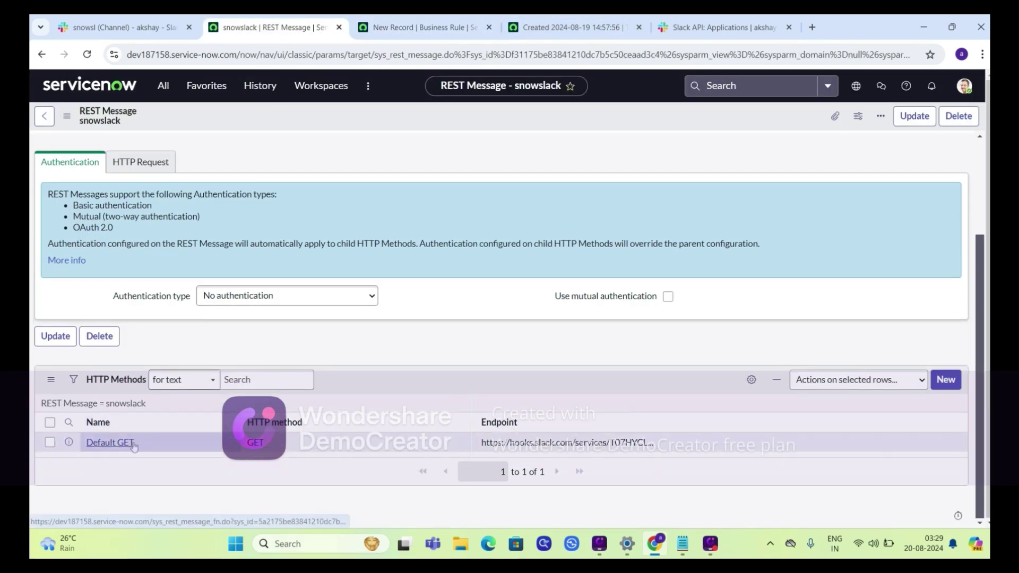
pyautogui.keyDown('ctrl'); pyautogui.click(110, 442); pyautogui.keyUp('ctrl')
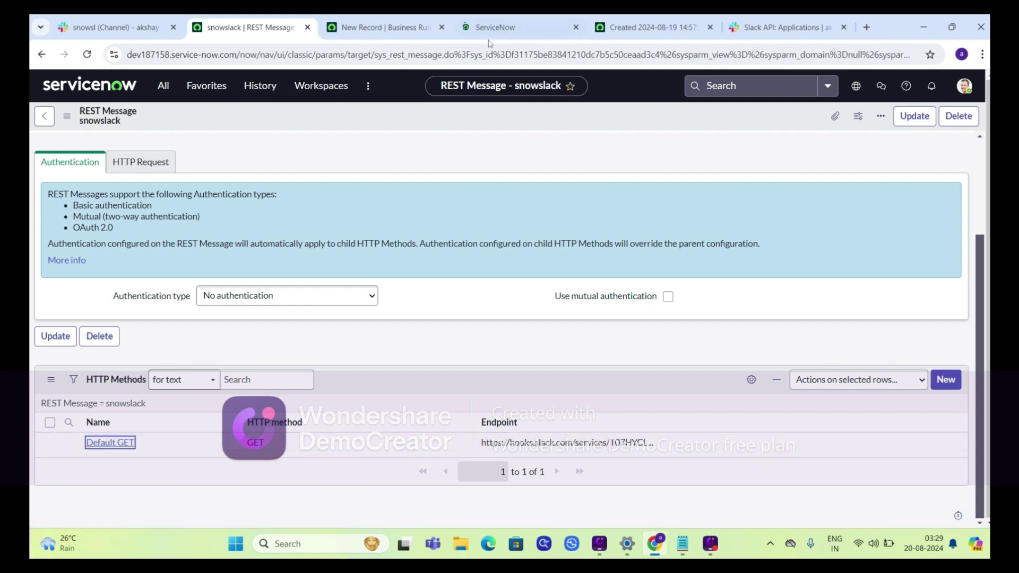
# Copy the Default GET Preview Script Usage sample and return to the business rule.
pyautogui.click(491, 27)
pyautogui.scroll(-3, 87, 304)
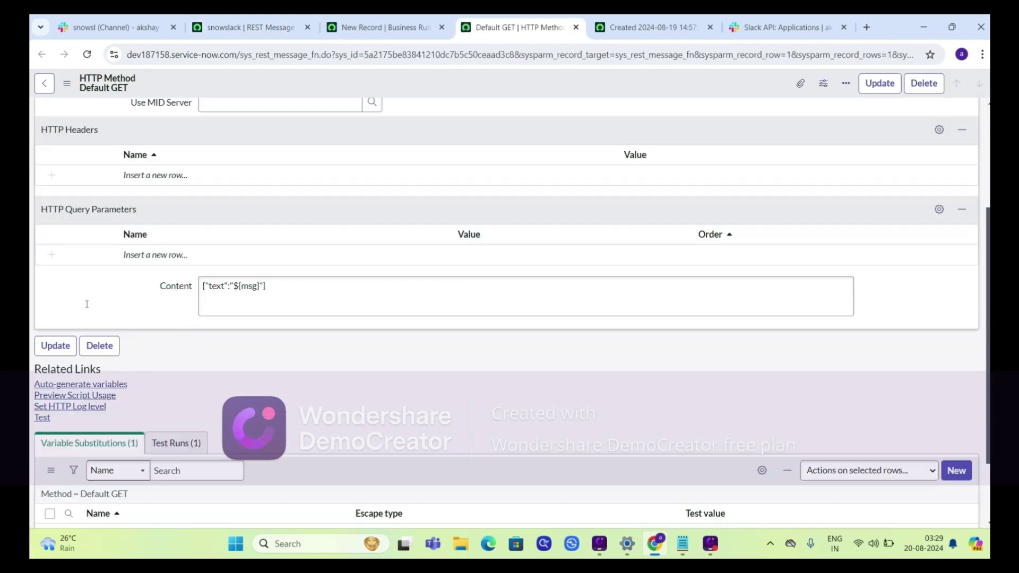
pyautogui.scroll(-2, 87, 304)
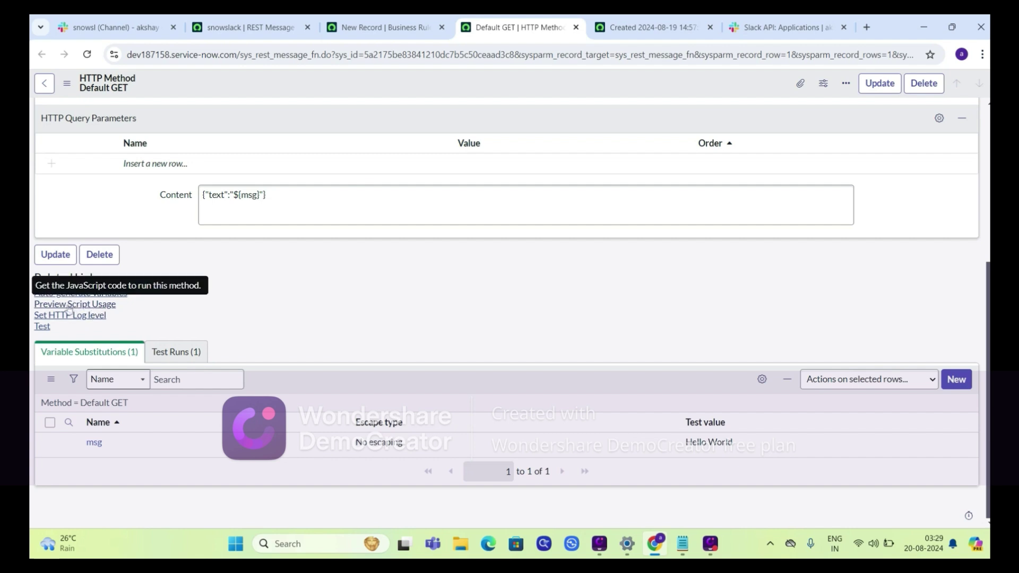
pyautogui.click(69, 306)
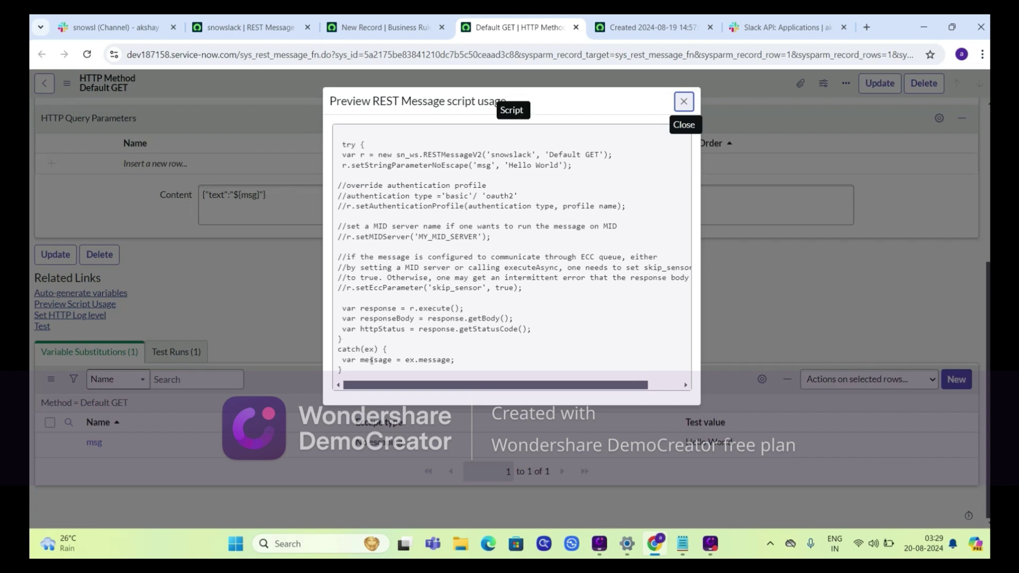
pyautogui.moveTo(351, 376); pyautogui.dragTo(340, 143)
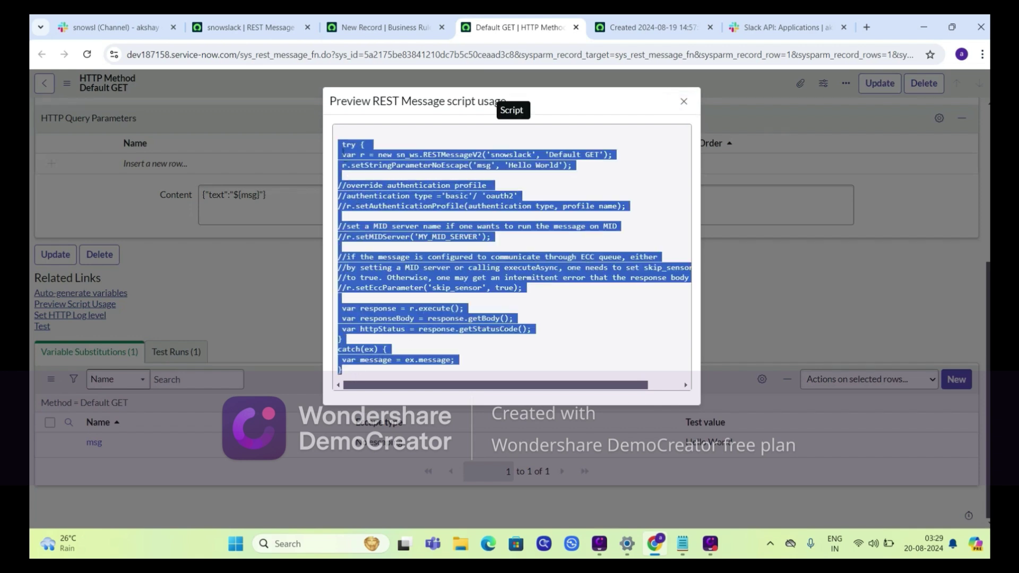
pyautogui.click(354, 19)
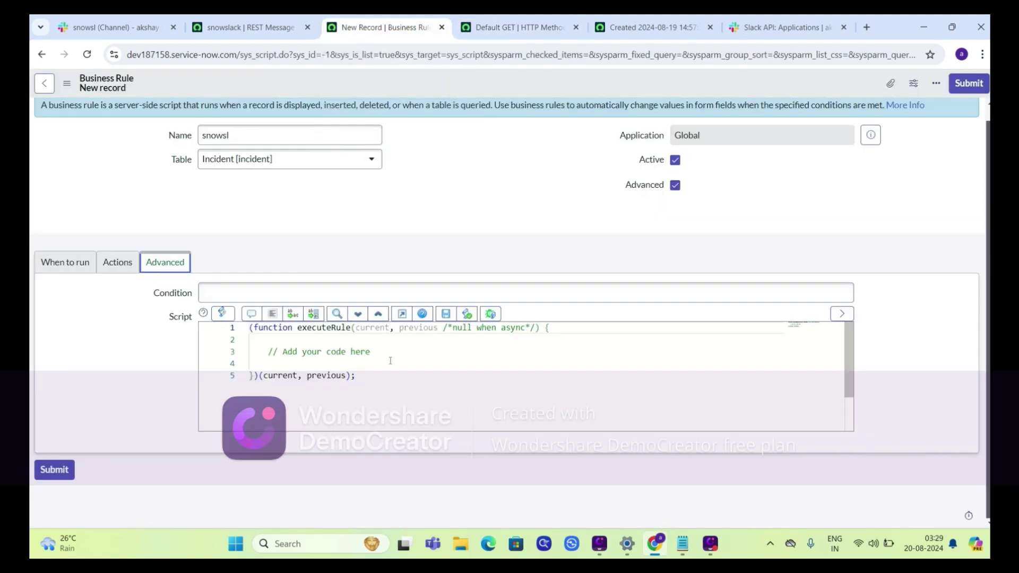
# Paste the snowslack REST call over the placeholder lines and delete its commented example lines.
pyautogui.moveTo(390, 361); pyautogui.dragTo(305, 347)
pyautogui.hotkey('ctrl', 'v')
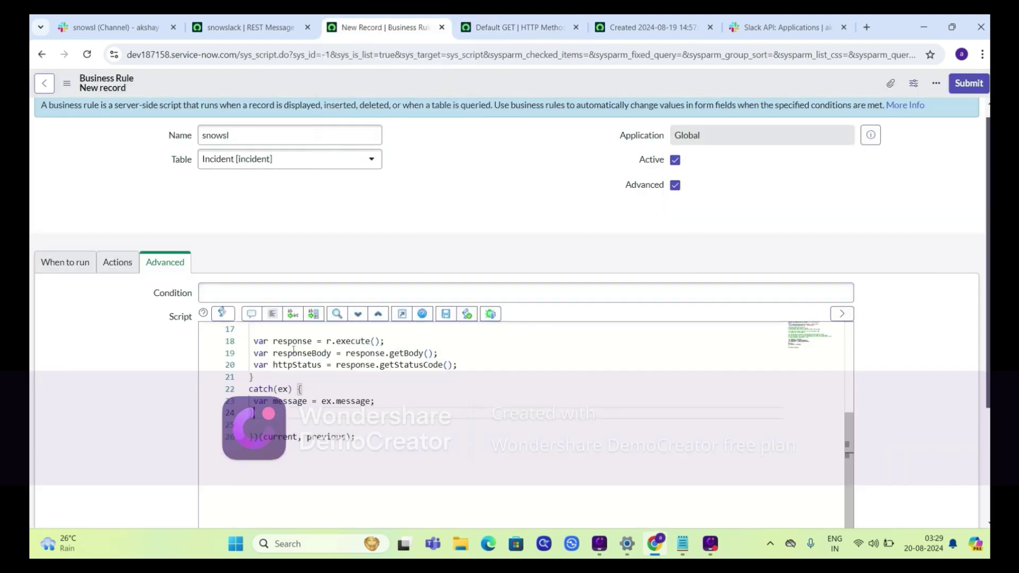
pyautogui.scroll(2, 306, 380)
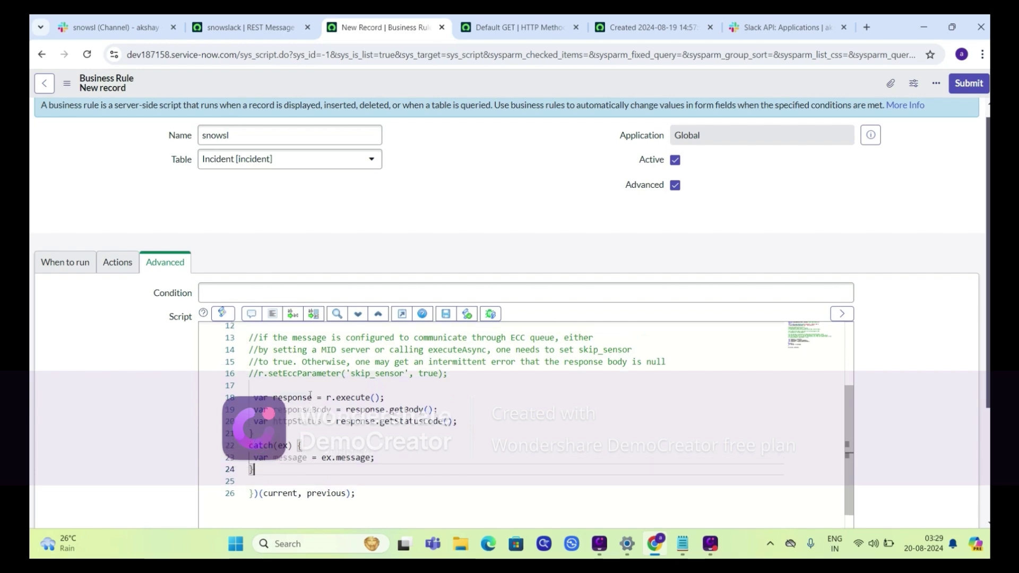
pyautogui.scroll(4, 307, 381)
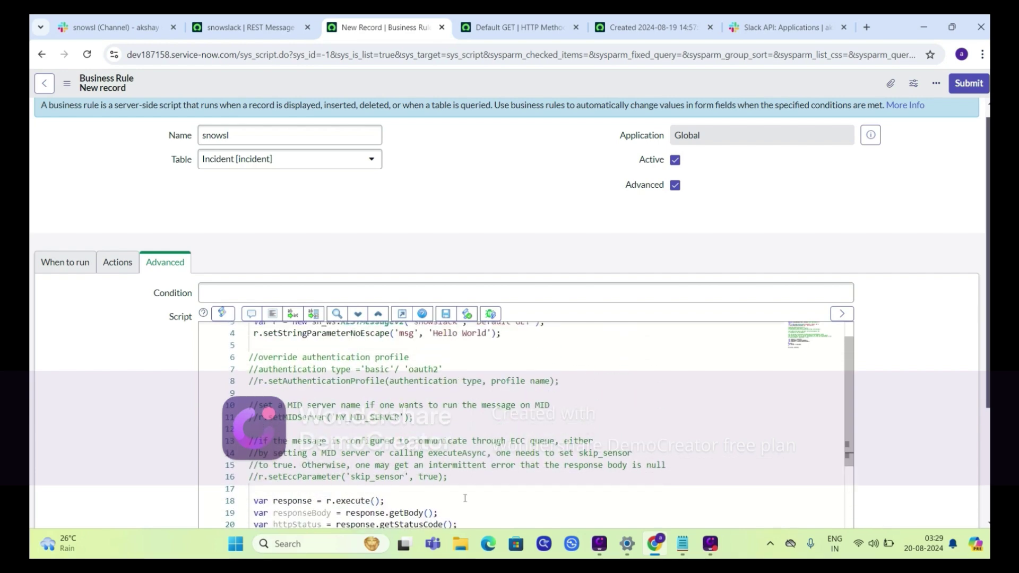
pyautogui.moveTo(457, 477); pyautogui.dragTo(250, 357)
pyautogui.press('BackSpace')
pyautogui.press('BackSpace')
pyautogui.press('BackSpace')
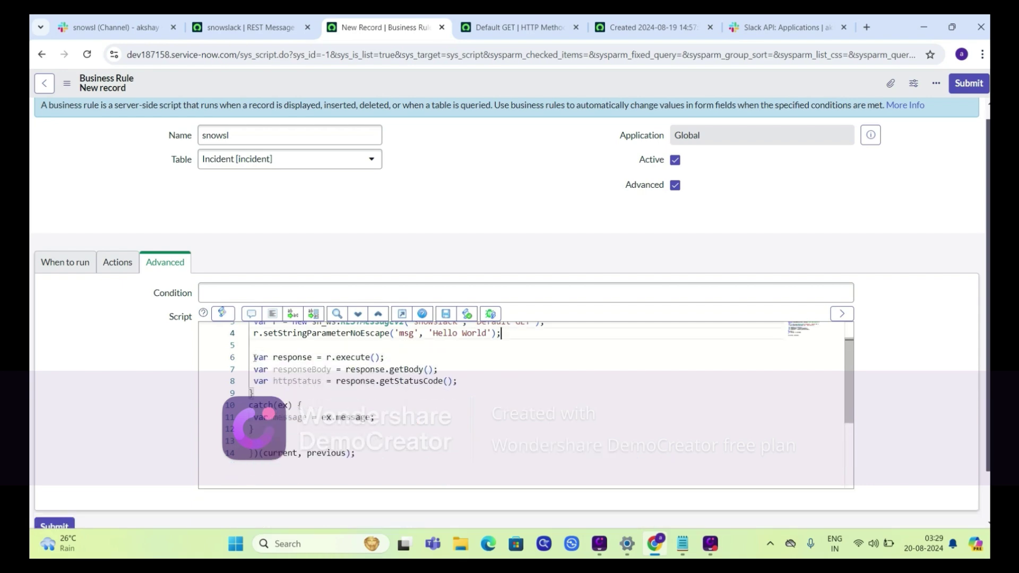
# Insert a blank line after the function's opening line and bring up the Notepad Slack message snippet.
pyautogui.scroll(1, 254, 358)
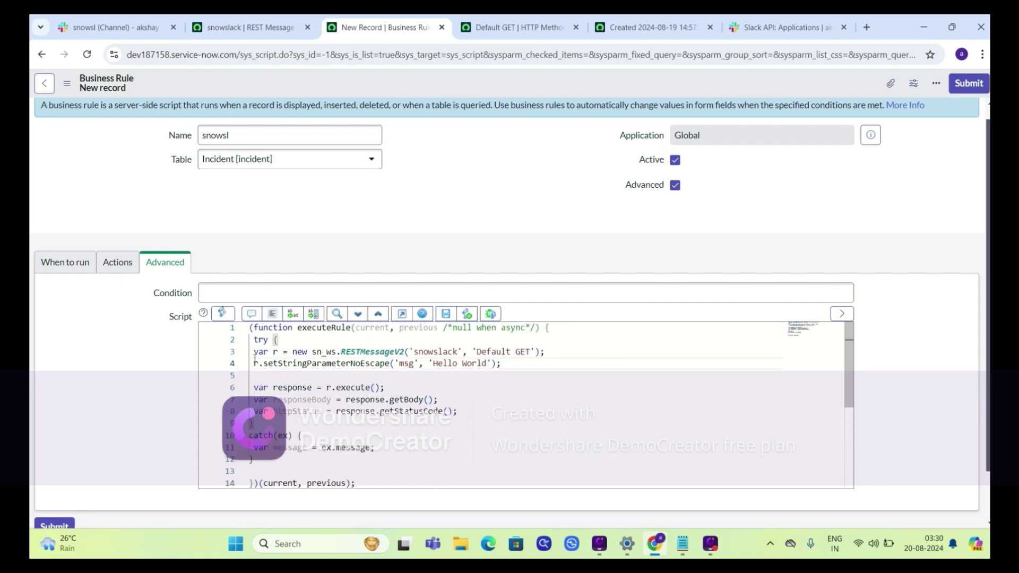
pyautogui.click(601, 336)
pyautogui.press('Return')
pyautogui.press('Return')
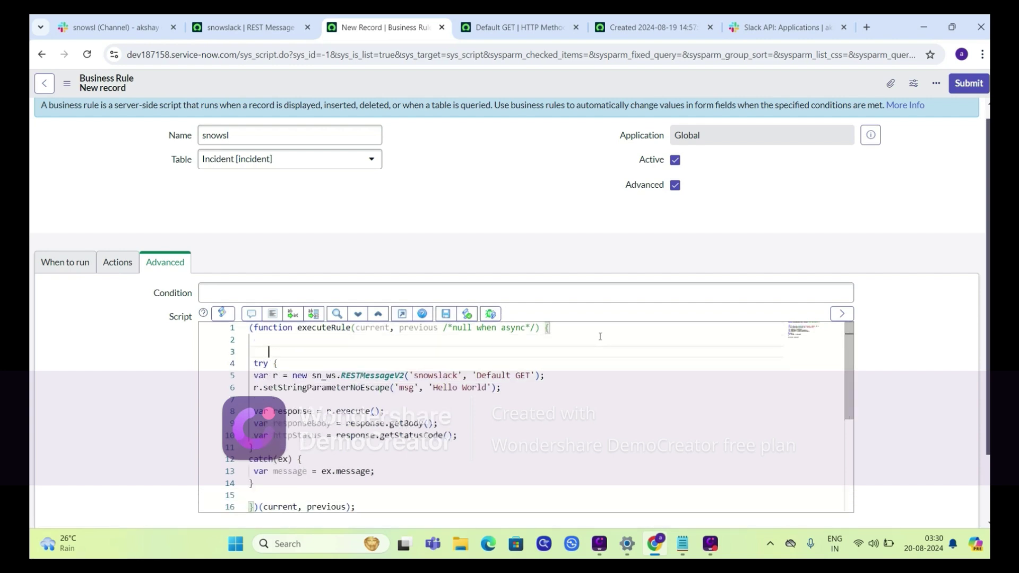
pyautogui.moveTo(689, 543)
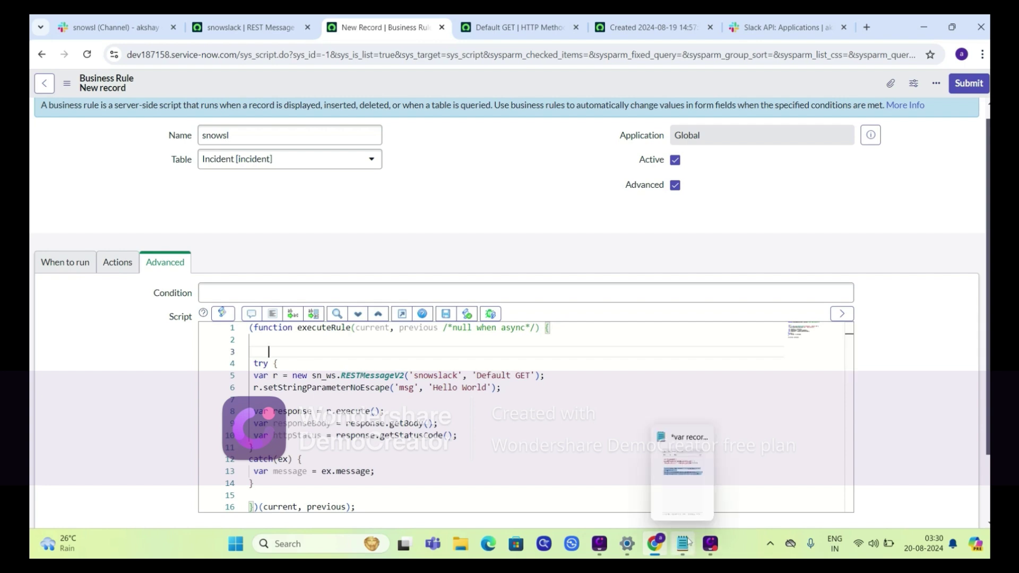
pyautogui.click(689, 542)
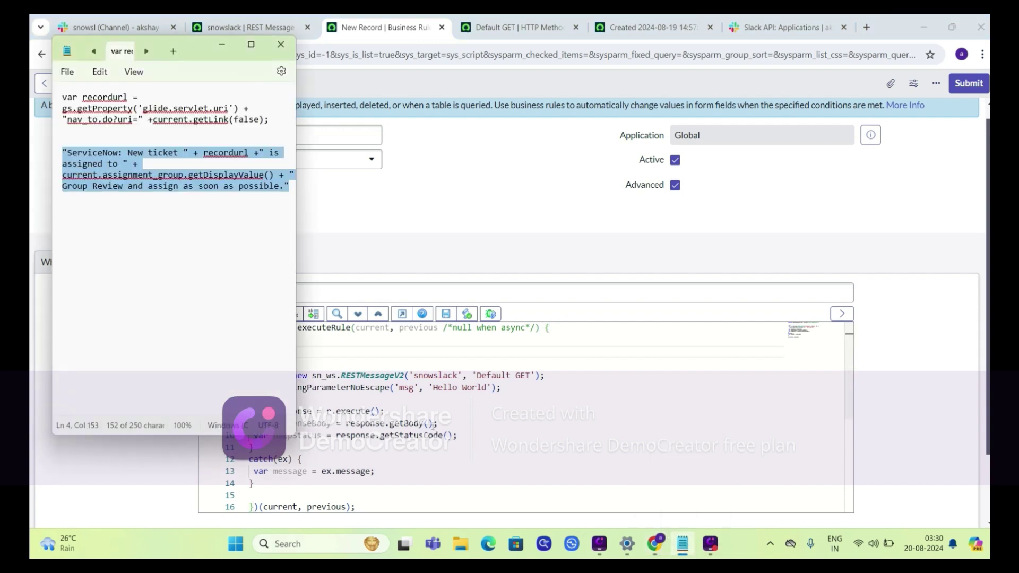